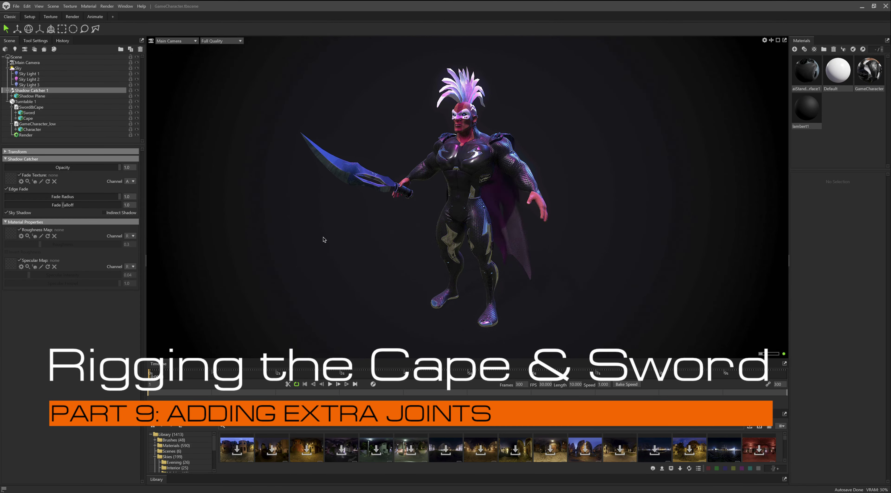
Play the turntable animation and examine the finished character, cape and sword from several angles
click(330, 384)
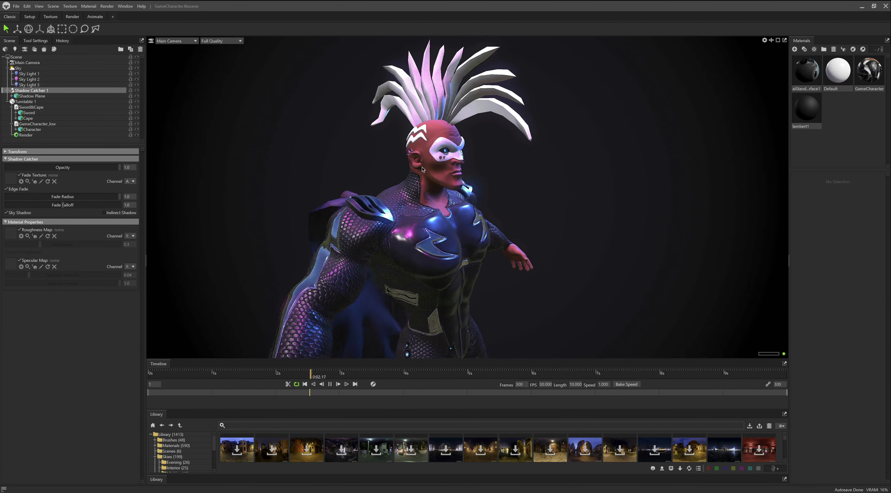
scroll(541, 181, up, 5)
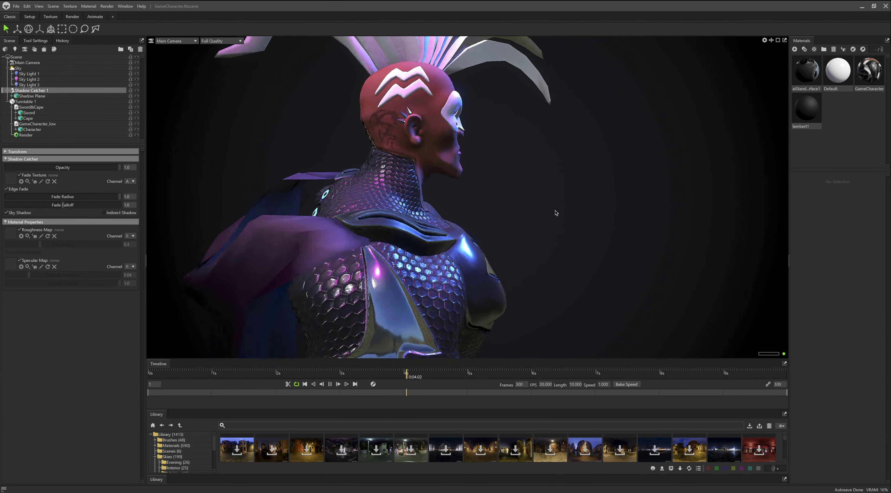
drag(556, 212, 401, 189)
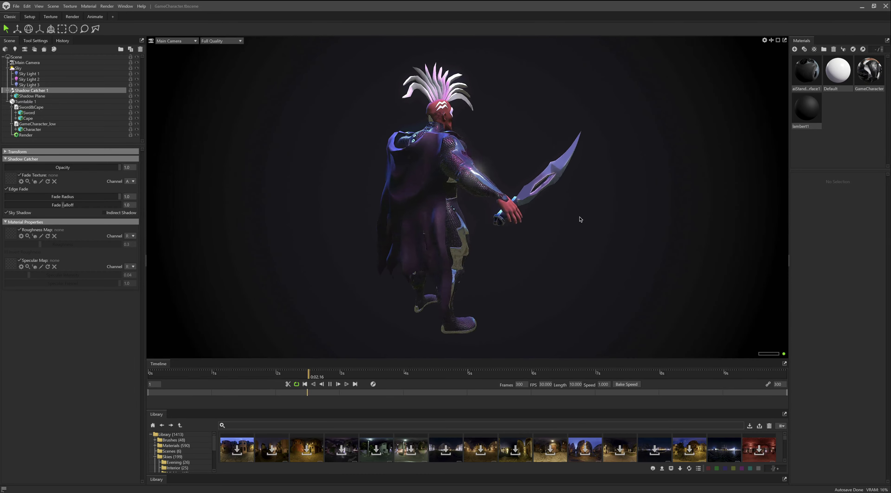
scroll(454, 214, up, 5)
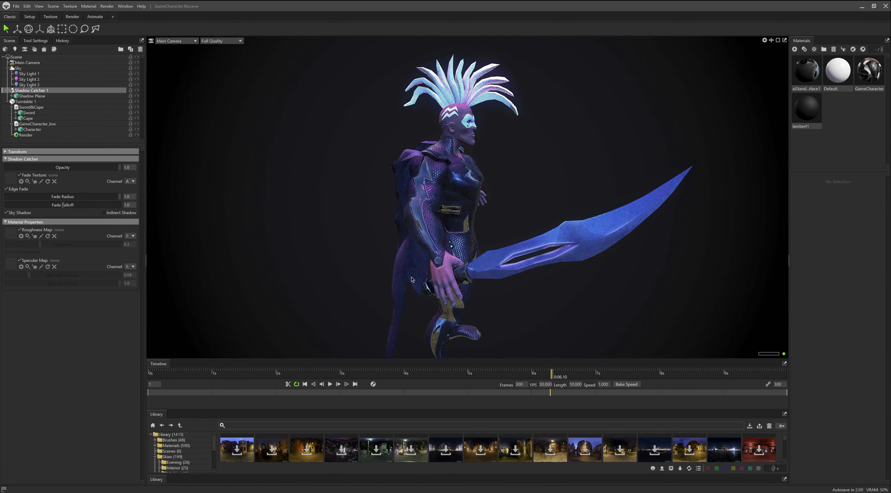
key(space)
drag(454, 270, 544, 218)
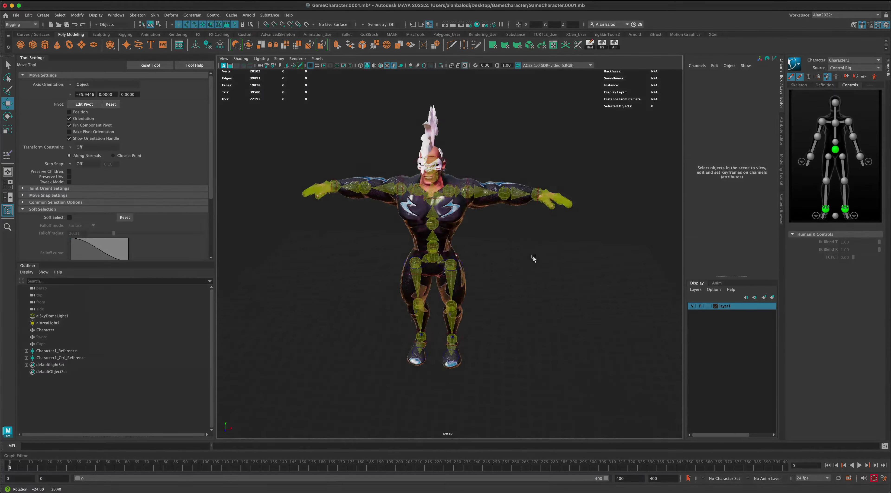
Switch to Maya and unhide the Cape and Sword meshes
mouse_move(533, 255)
alt+mouse_down()
mouse_move(454, 258)
mouse_move(531, 251)
mouse_move(513, 259)
mouse_move(528, 260)
mouse_move(508, 253)
mouse_move(523, 254)
alt+mouse_up()
scroll(523, 253, up, 2)
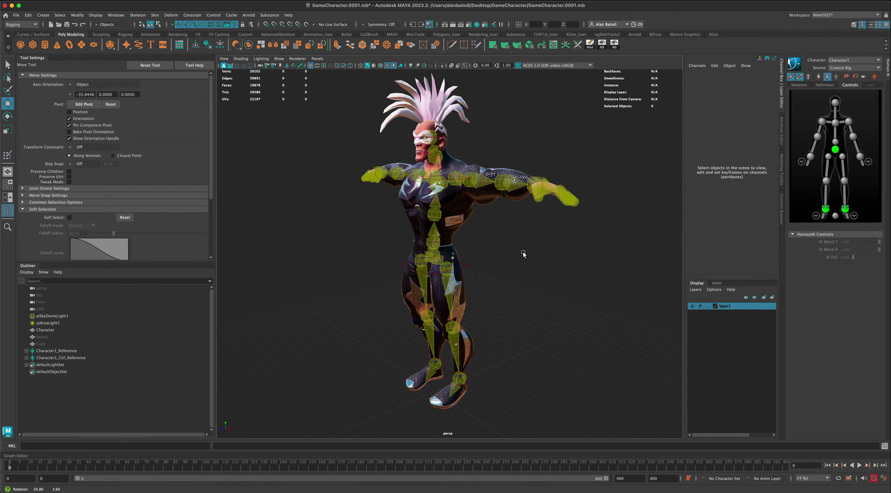
click(45, 345)
key(h)
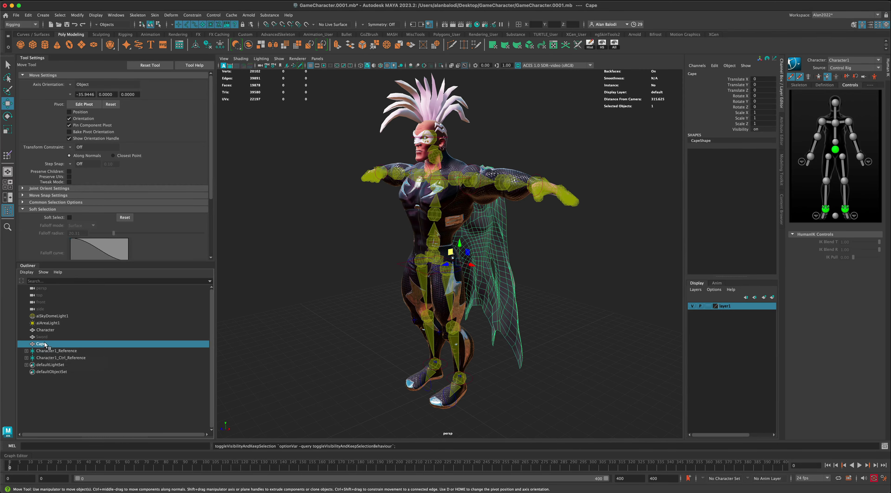
click(45, 339)
key(h)
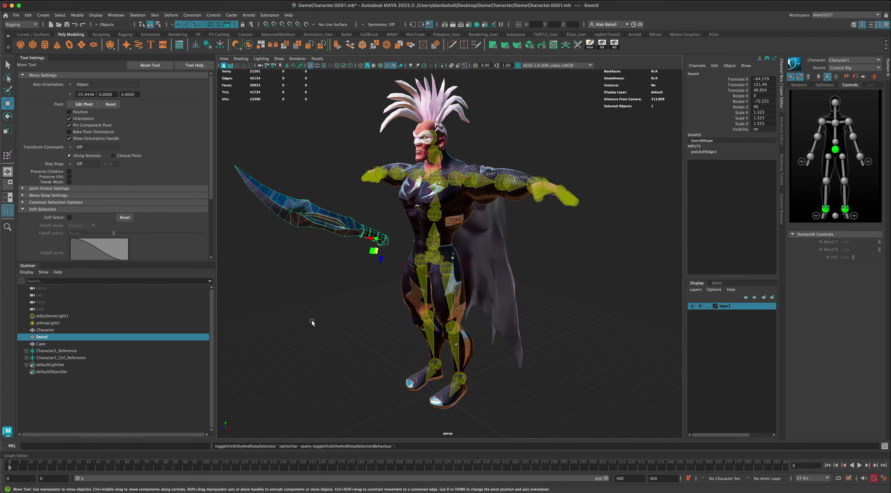
click(314, 325)
Examine the sword's orientation and placement relative to the character's hand and body
alt+drag(323, 340, 346, 337)
alt+drag(347, 240, 344, 313)
alt+right_drag(344, 313, 400, 225)
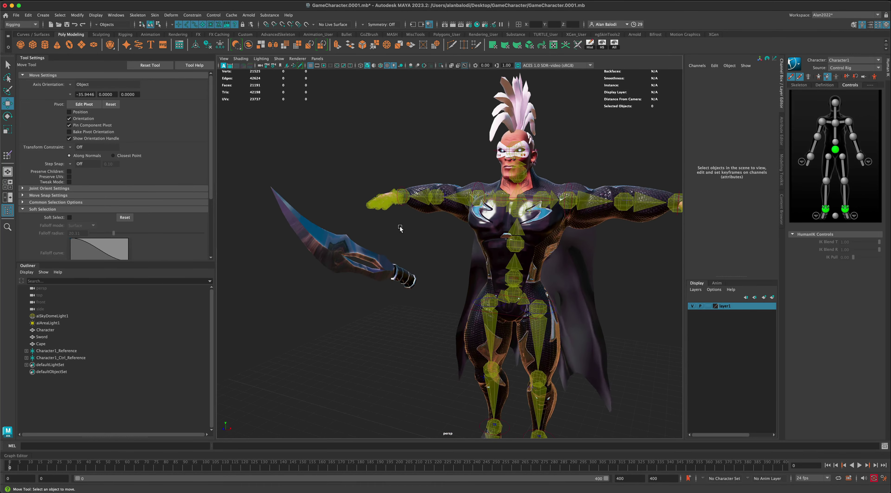
alt+drag(399, 294, 290, 200)
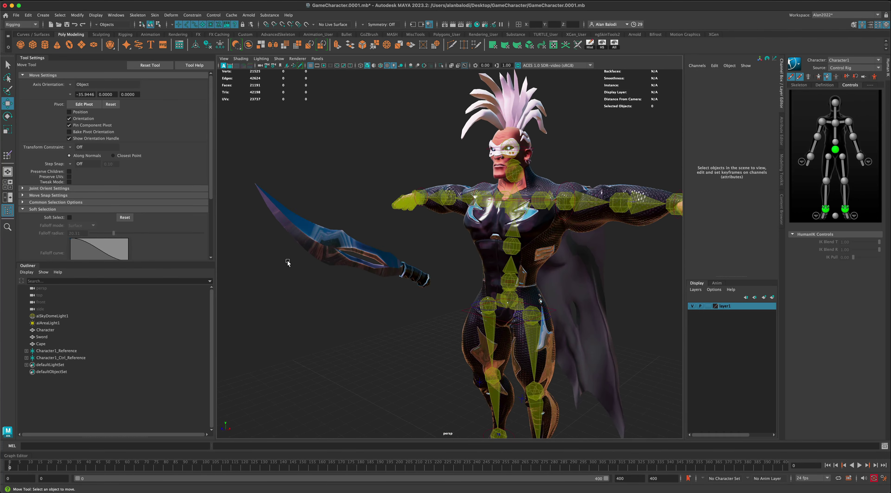
alt+drag(288, 264, 400, 254)
click(627, 190)
alt+drag(629, 243, 459, 278)
alt+right_drag(356, 309, 411, 274)
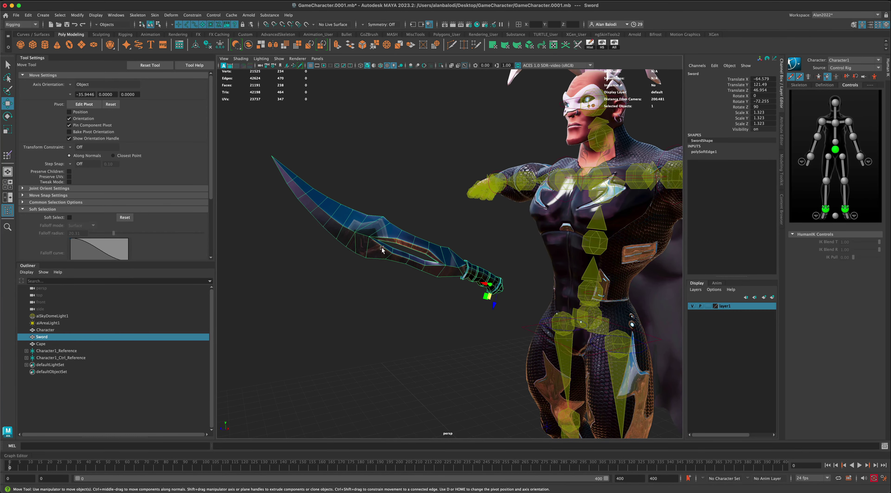
alt+drag(389, 252, 418, 312)
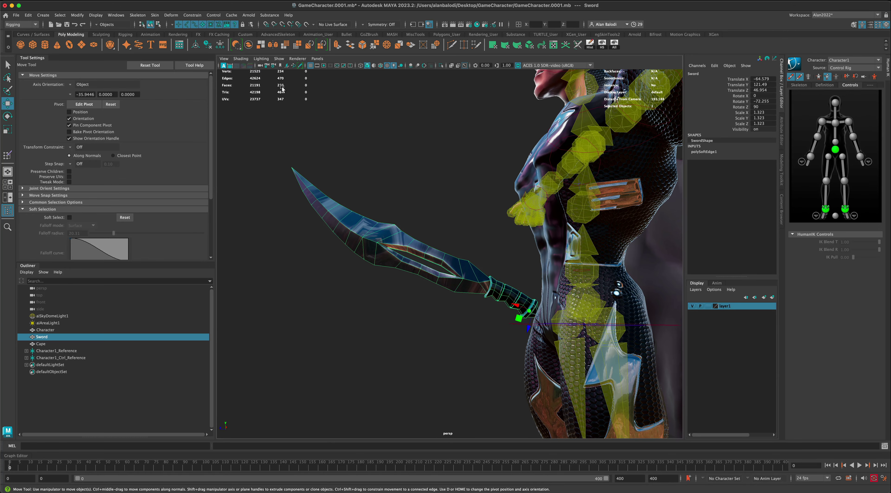
alt+drag(316, 240, 487, 256)
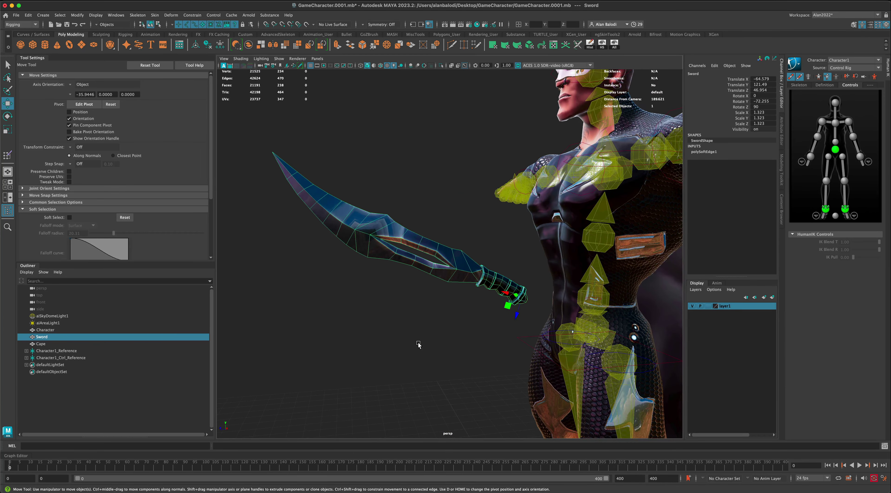
alt+drag(419, 347, 533, 172)
Rotate the sword to about -97.5 on Y with X and Z at 0, and move it beneath the character's right hand
mouse_move(416, 313)
alt+mouse_down()
mouse_move(342, 309)
mouse_move(382, 308)
mouse_move(378, 248)
mouse_move(392, 274)
mouse_move(382, 278)
mouse_move(449, 295)
mouse_move(423, 307)
alt+mouse_up()
alt+right_drag(422, 306, 388, 323)
alt+drag(389, 323, 419, 268)
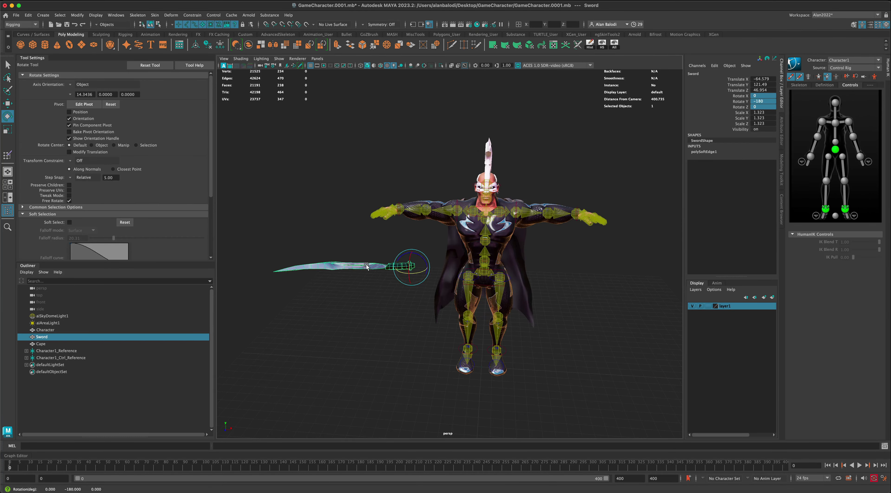
drag(396, 269, 388, 287)
key(w)
drag(421, 339, 407, 314)
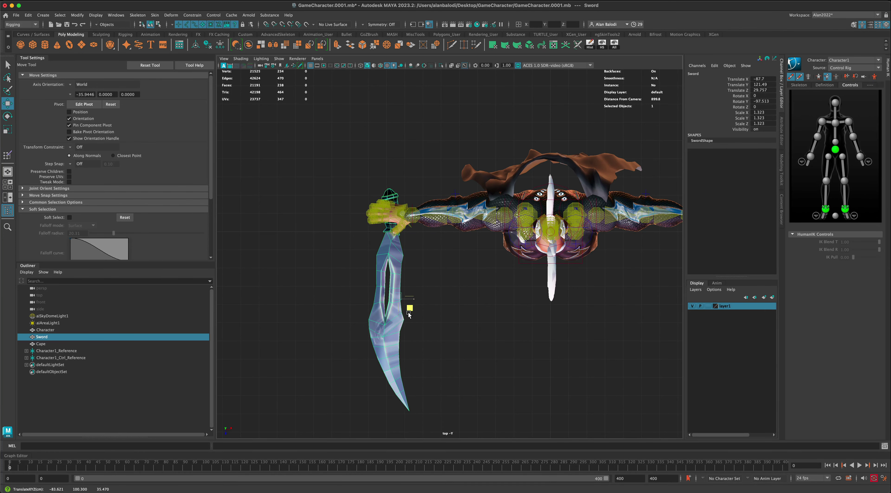
Raise the sword to about 164.9 on Y so its handle sits against the palm, checking the fit from several angles
key(space)
key(space)
alt+drag(404, 288, 376, 209)
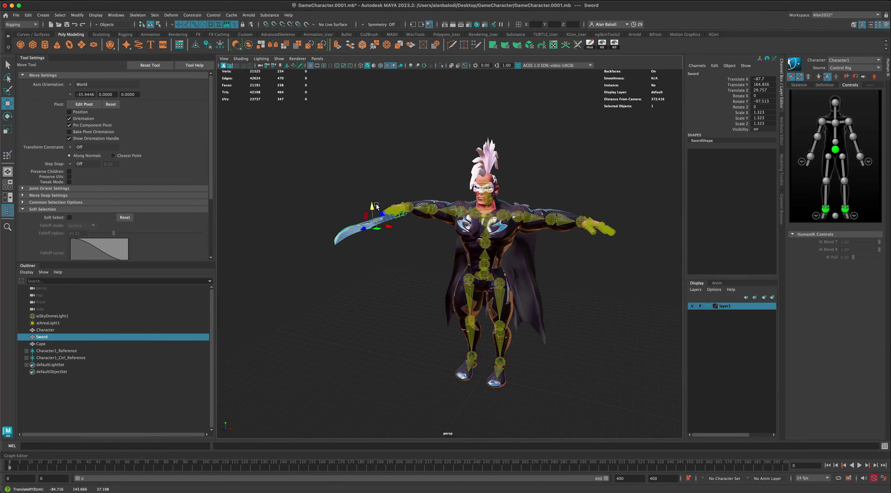
scroll(376, 206, up, 5)
scroll(390, 281, down, 3)
alt+drag(389, 280, 343, 292)
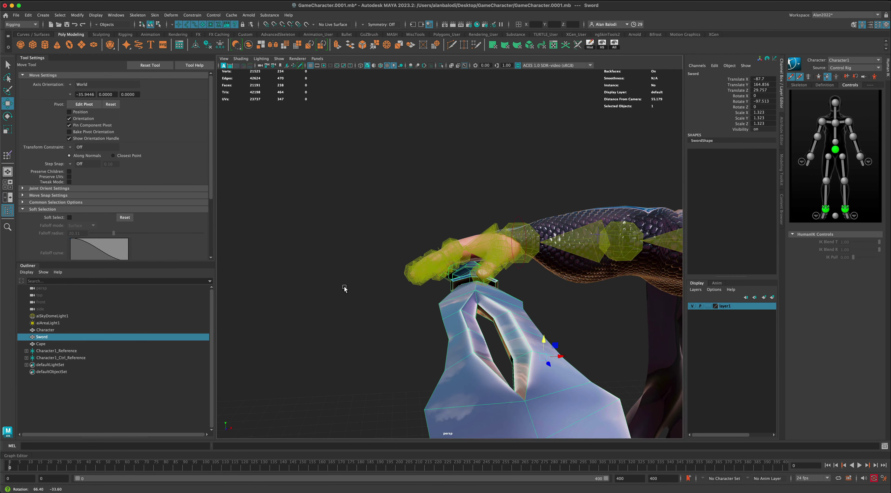
alt+drag(393, 255, 398, 242)
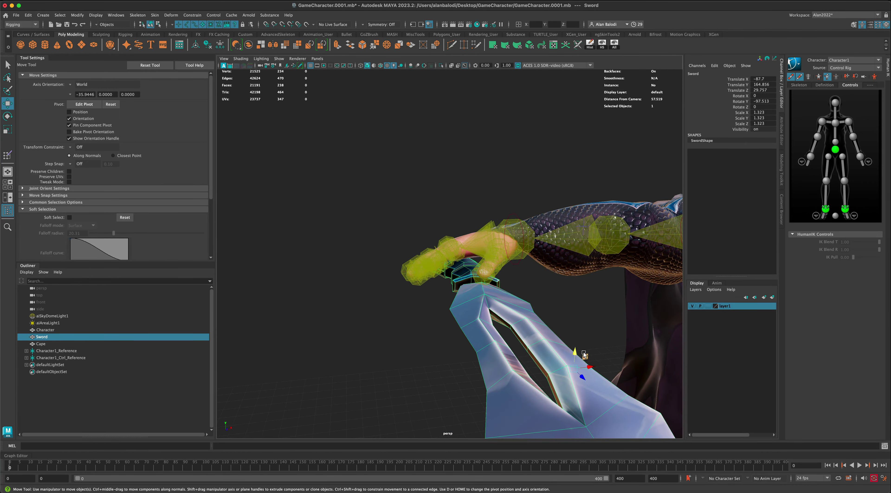
alt+drag(576, 338, 496, 334)
middle_drag(495, 334, 437, 361)
alt+drag(436, 361, 398, 311)
click(447, 302)
scroll(301, 277, up, 5)
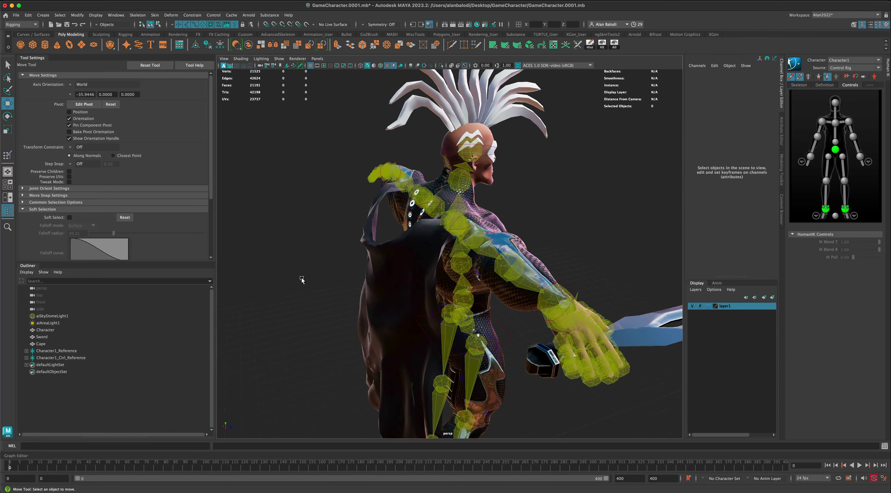
Raise the cape about 3.4 units on Y so it sits over the character's shoulders
alt+drag(301, 277, 386, 236)
alt+drag(547, 289, 531, 288)
click(470, 309)
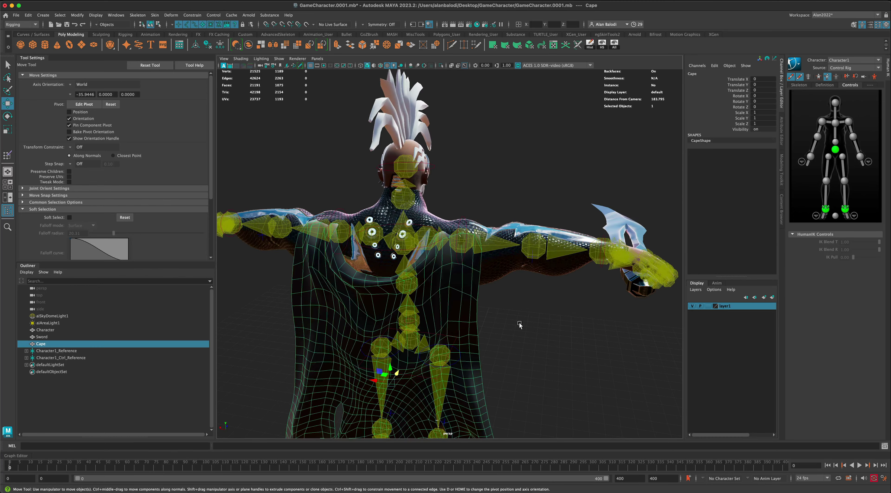
alt+drag(529, 324, 509, 330)
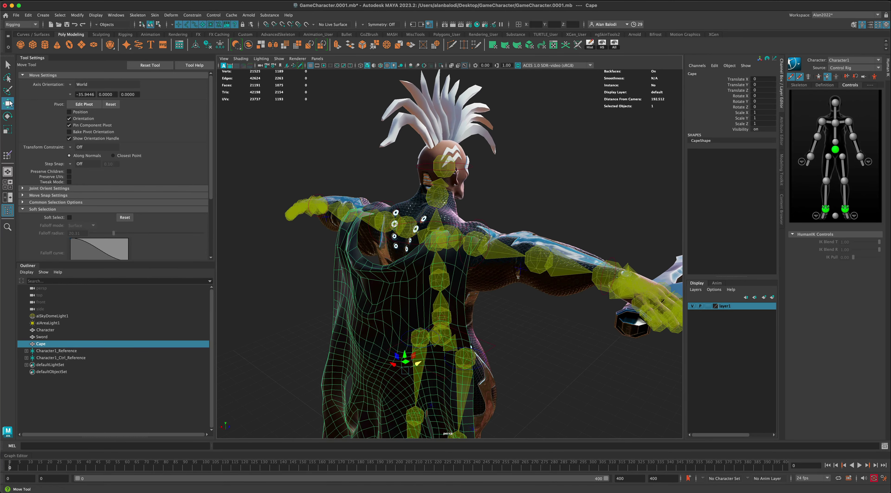
alt+drag(298, 294, 301, 284)
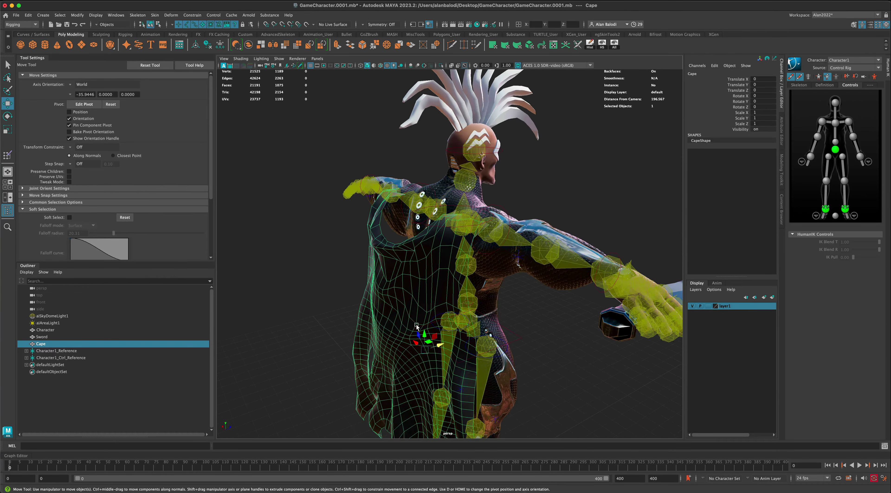
drag(424, 334, 424, 329)
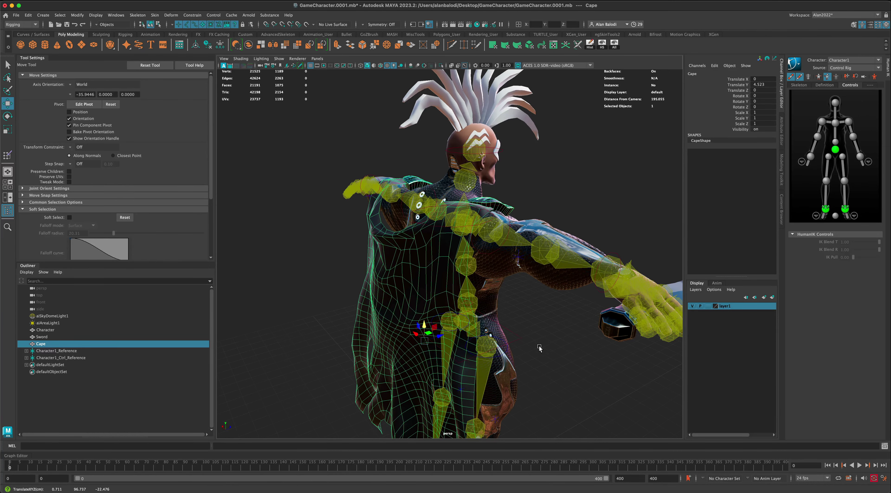
alt+drag(541, 356, 547, 266)
alt+right_drag(547, 266, 501, 280)
alt+drag(502, 281, 481, 279)
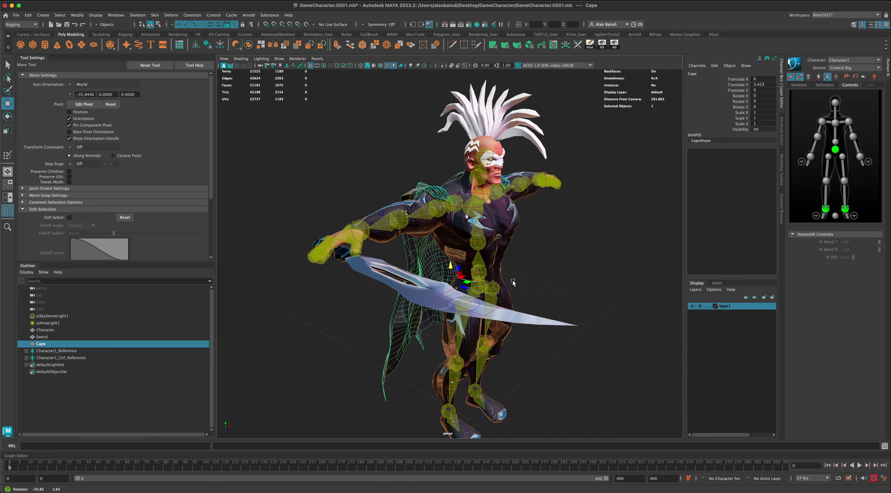
Freeze the transformations of the cape and the sword
click(219, 47)
alt+drag(414, 191, 312, 149)
click(370, 253)
click(220, 45)
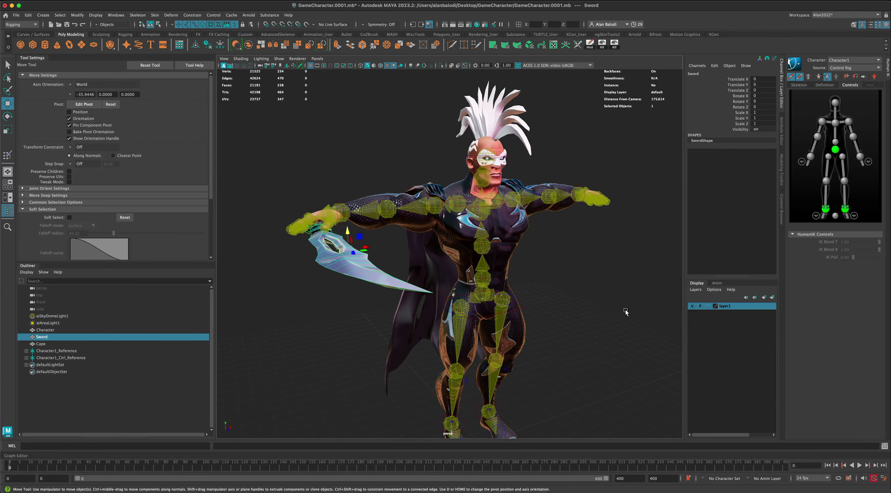
alt+drag(623, 313, 554, 308)
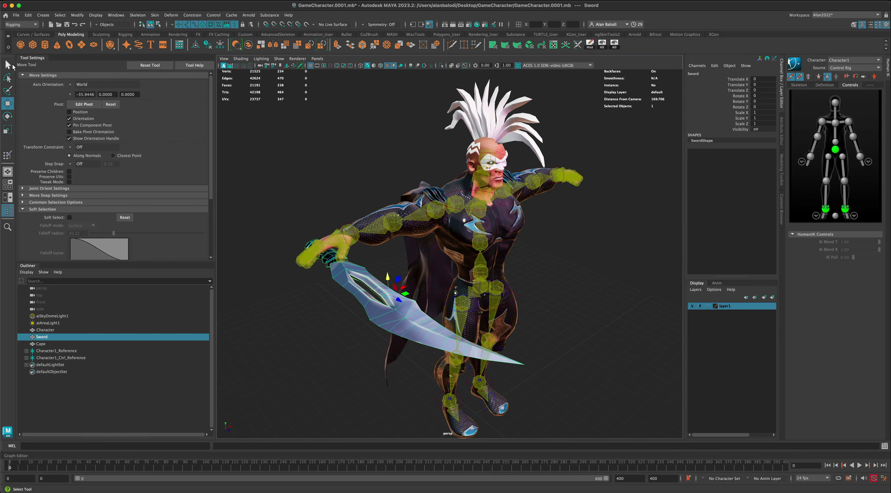
Set the HumanIK source of Character1 to None and select the skeleton's hips joint
click(11, 65)
click(307, 312)
alt+drag(307, 313, 331, 308)
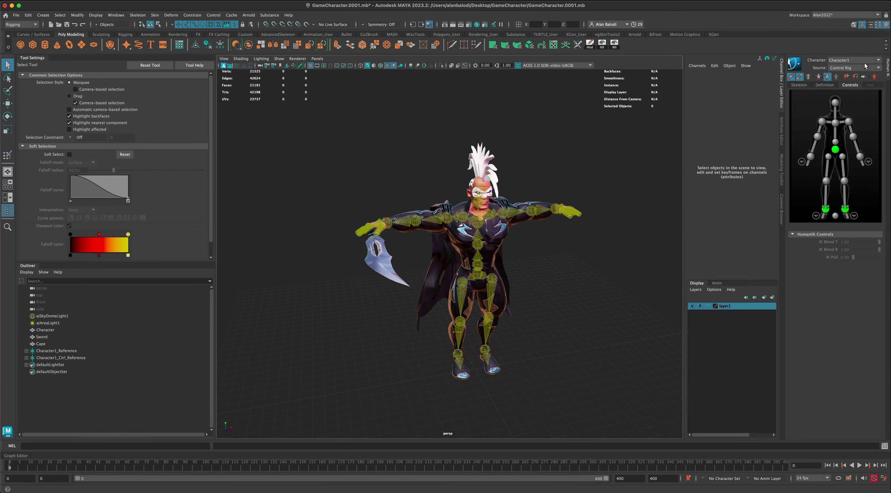
click(859, 69)
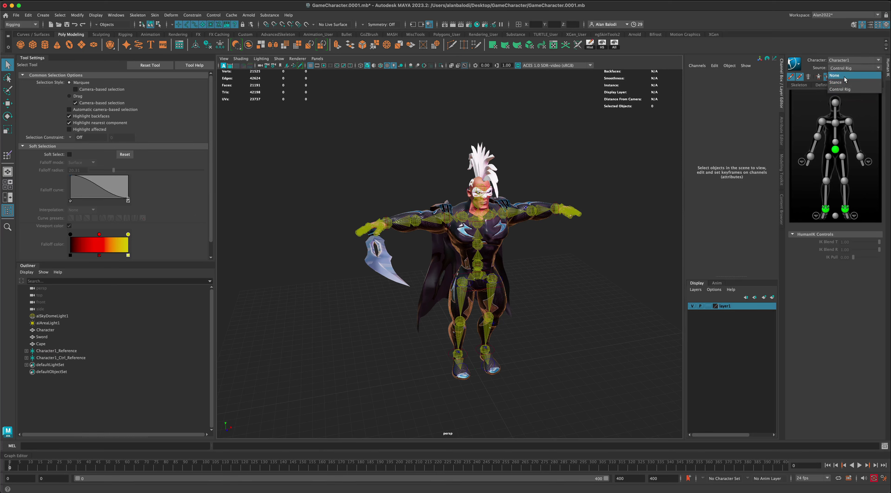
click(845, 75)
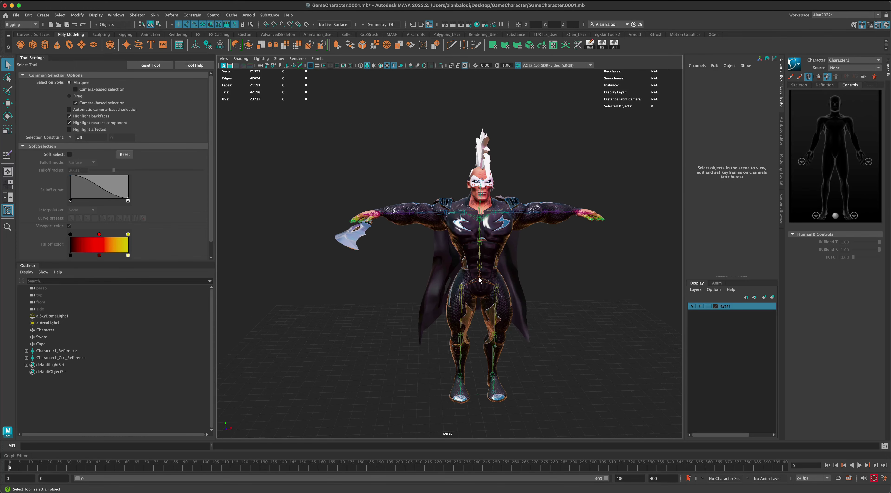
click(479, 280)
mouse_move(588, 293)
alt+mouse_down()
mouse_move(529, 287)
mouse_move(585, 294)
alt+mouse_up()
alt+drag(536, 279, 540, 284)
Create a two-joint chain along the sword in the top view, running from its handle to near the blade tip
key(space)
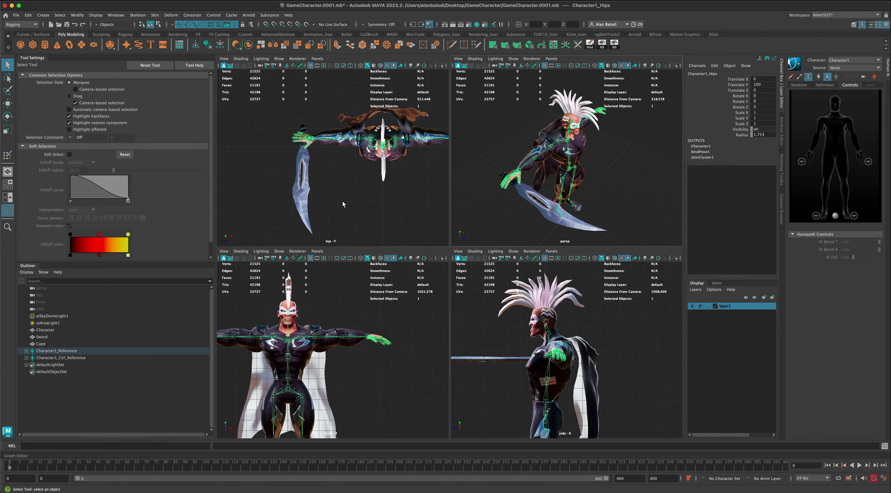
key(space)
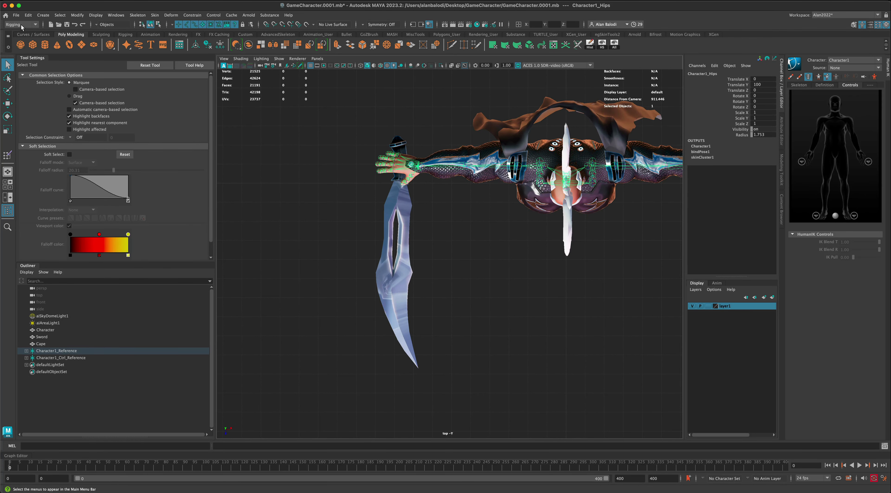
click(33, 25)
click(20, 41)
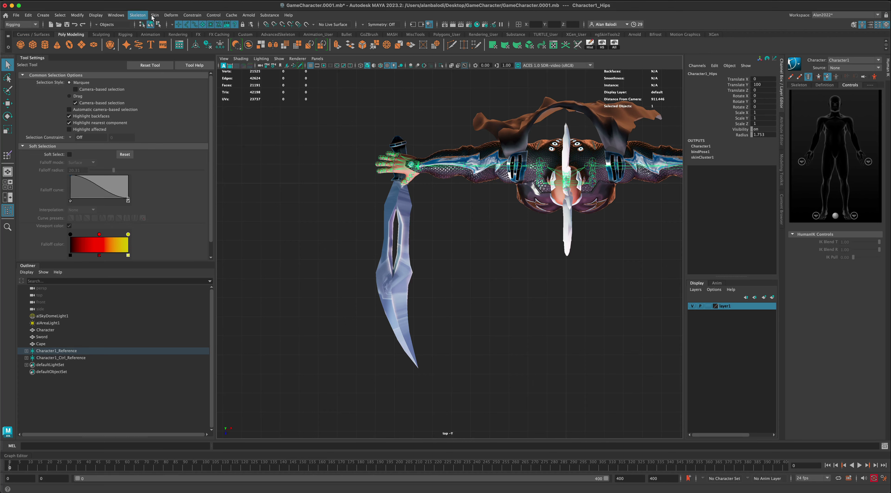
click(138, 15)
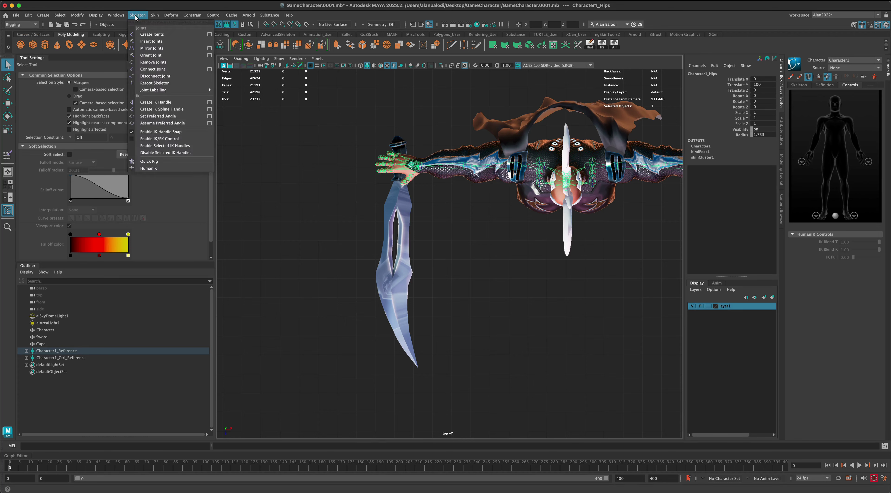
click(201, 35)
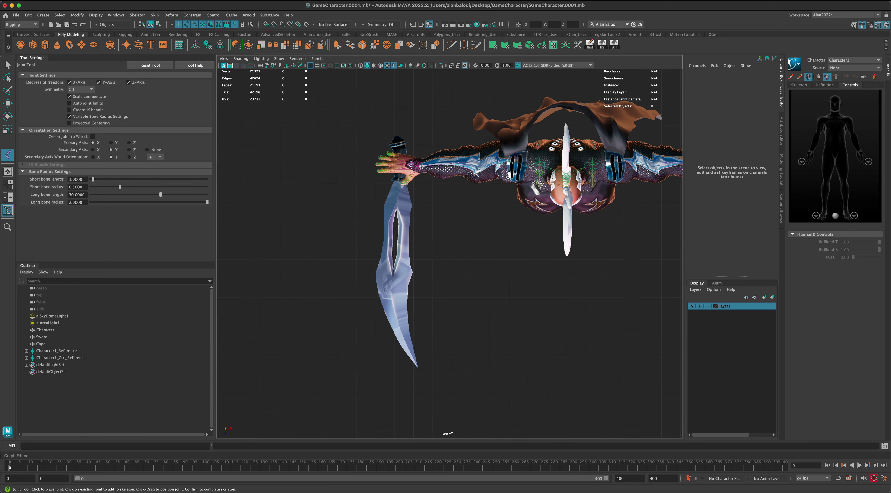
click(399, 178)
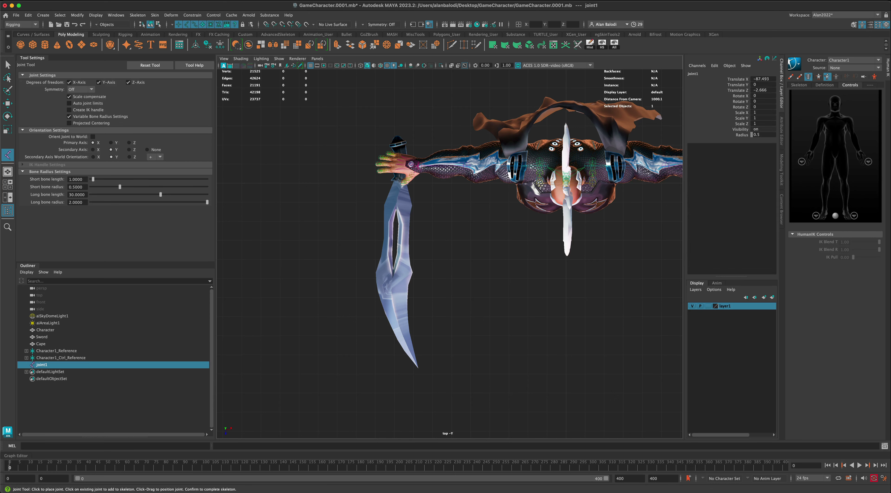
click(395, 355)
key(Return)
key(q)
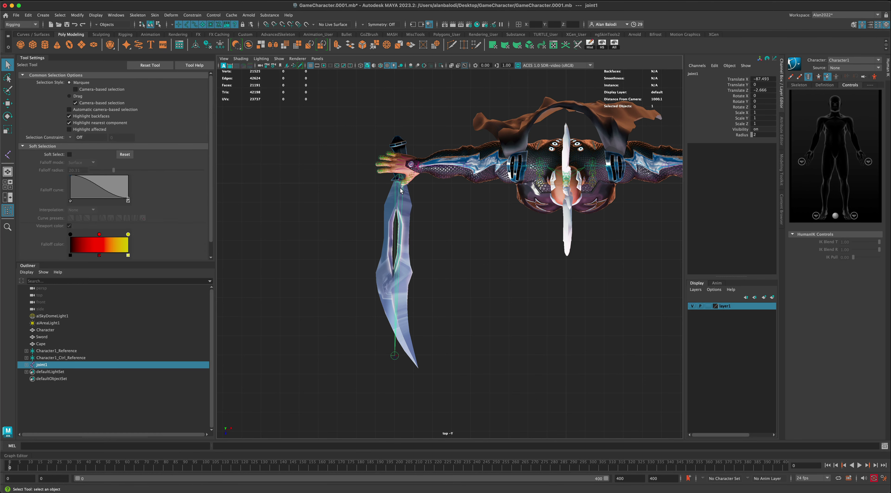
Raise the sword's joint chain to about 143.7 on Y in the front view so it lies inside the sword
alt+drag(460, 238, 467, 231)
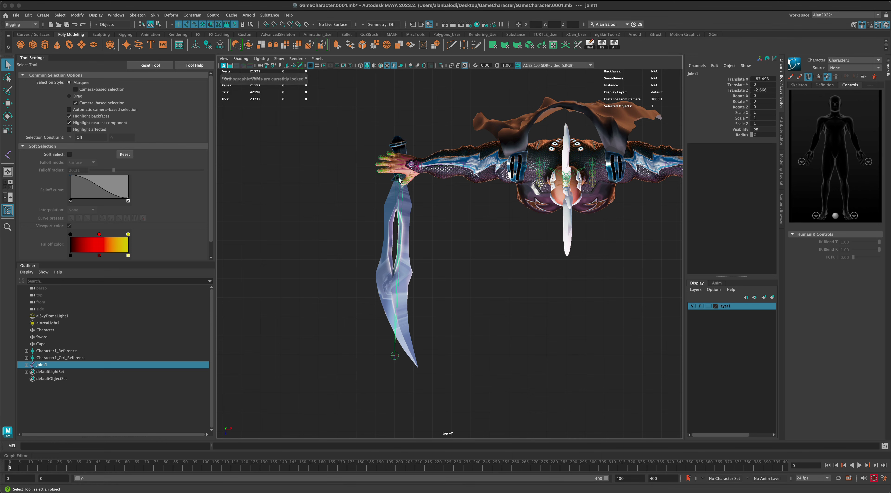
key(space)
key(space)
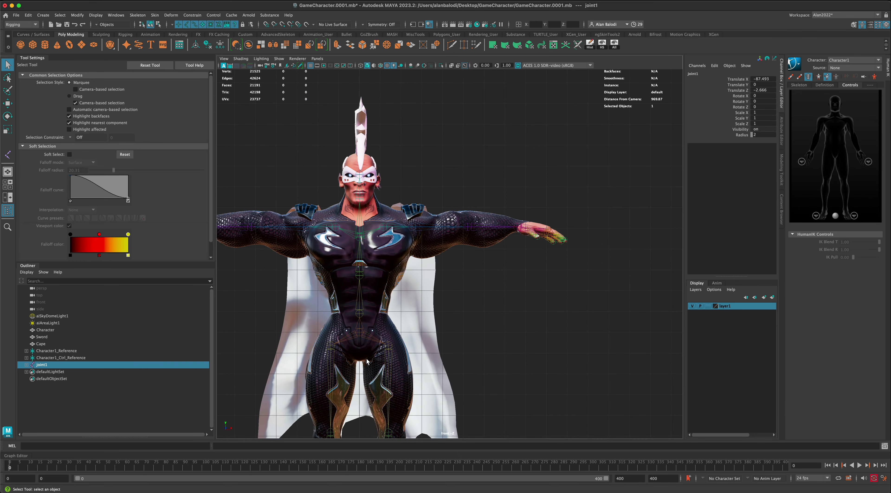
scroll(444, 318, up, 5)
scroll(447, 302, down, 6)
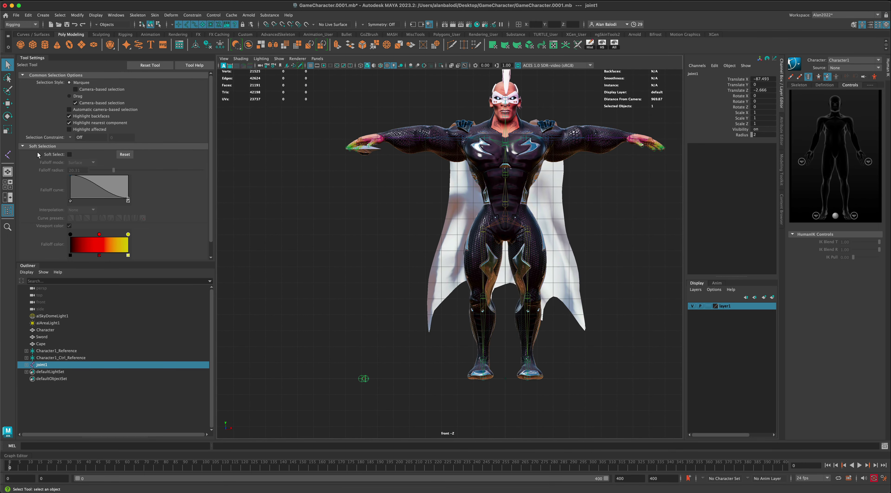
key(w)
drag(366, 361, 385, 130)
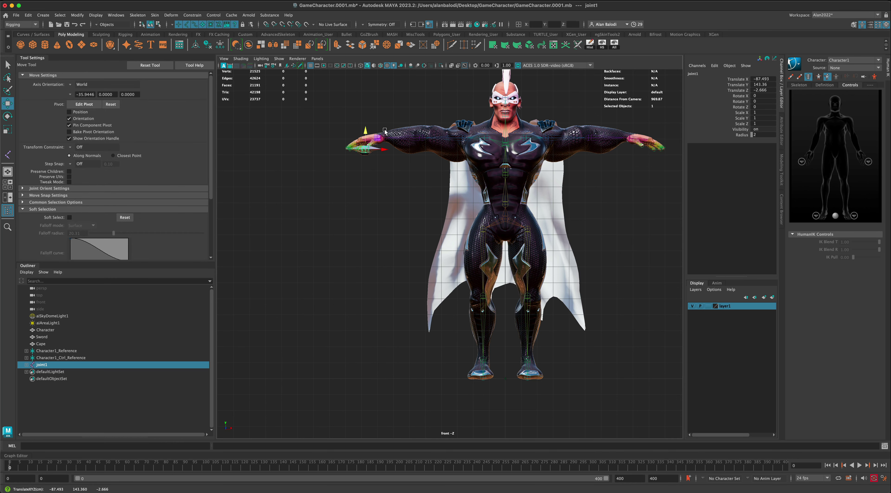
key(f)
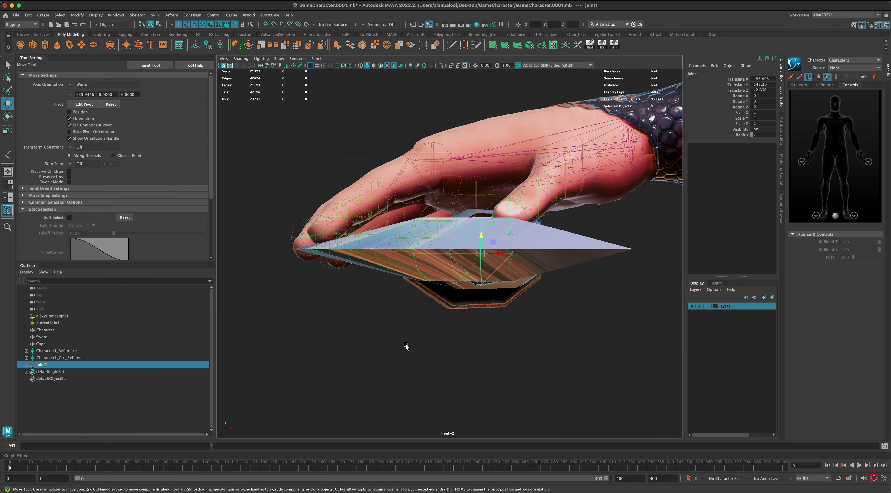
drag(489, 231, 491, 229)
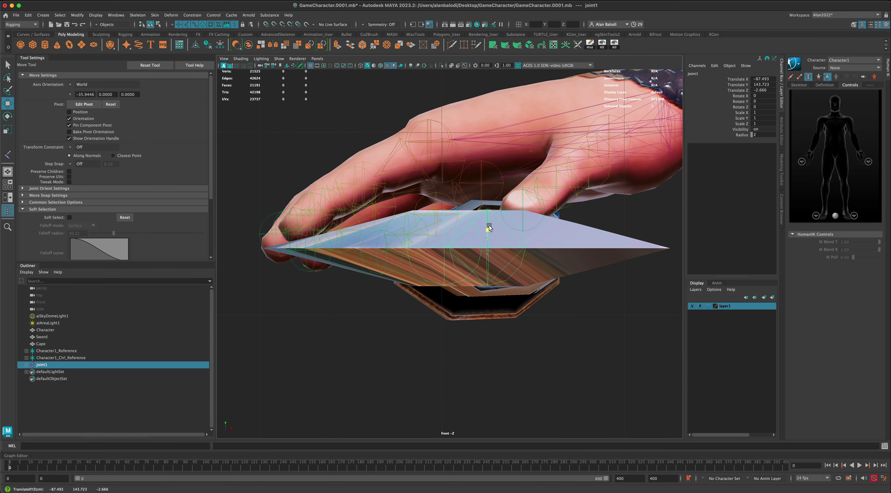
key(space)
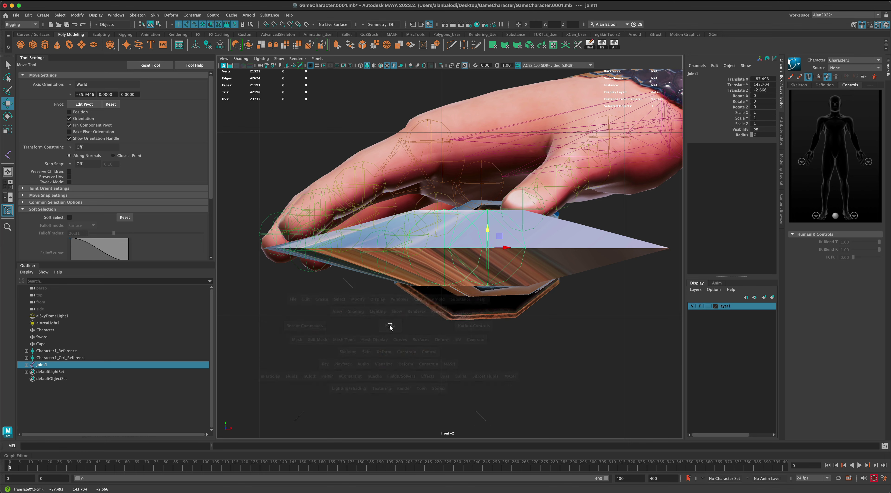
key(space)
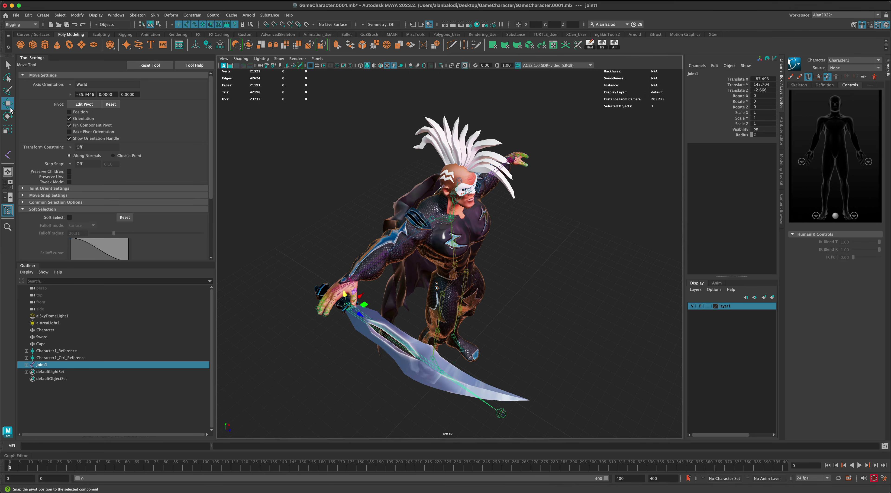
Rename the root joint of the sword's chain as SwordJoint
click(8, 64)
alt+drag(307, 342, 348, 307)
click(353, 285)
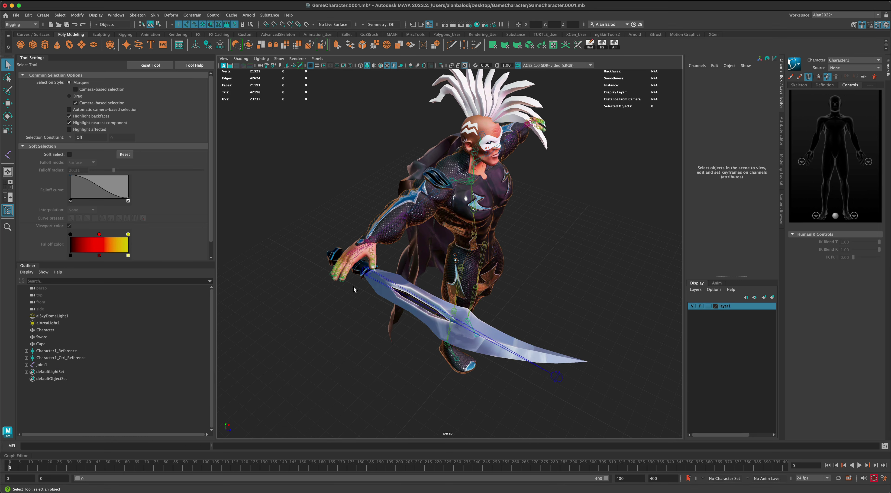
click(367, 272)
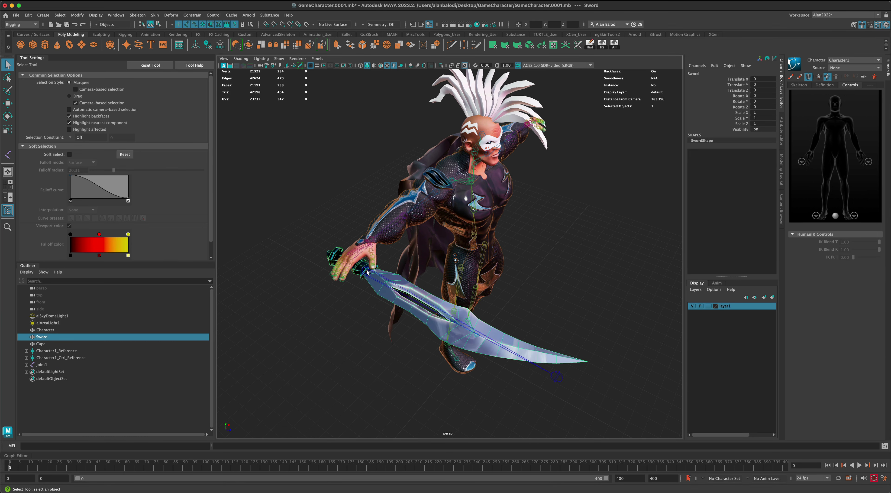
click(368, 271)
double_click(46, 365)
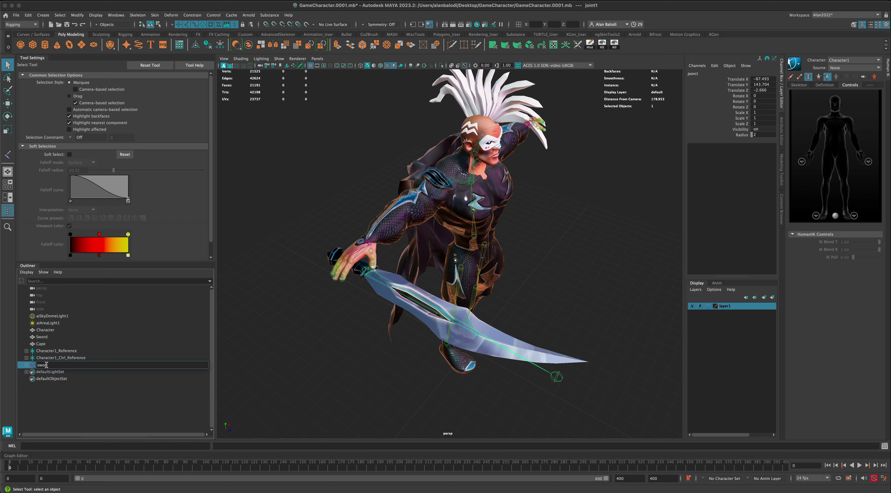
text(Sword1)
key(Return)
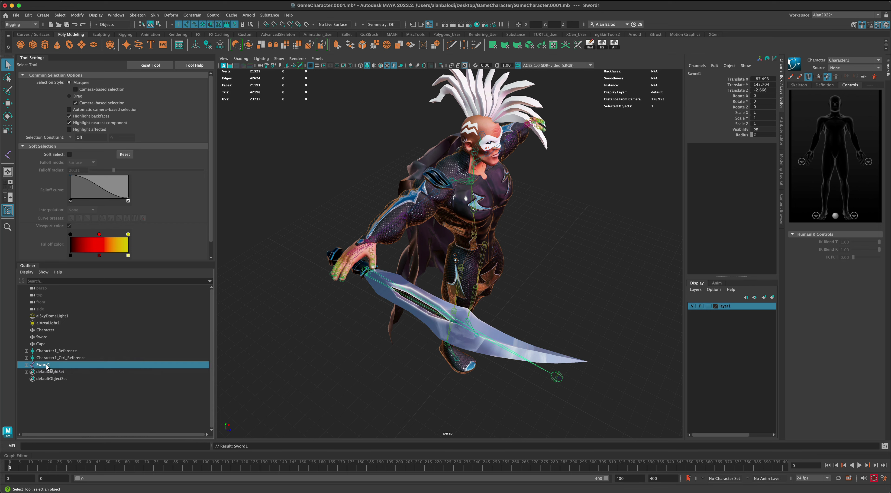
double_click(63, 365)
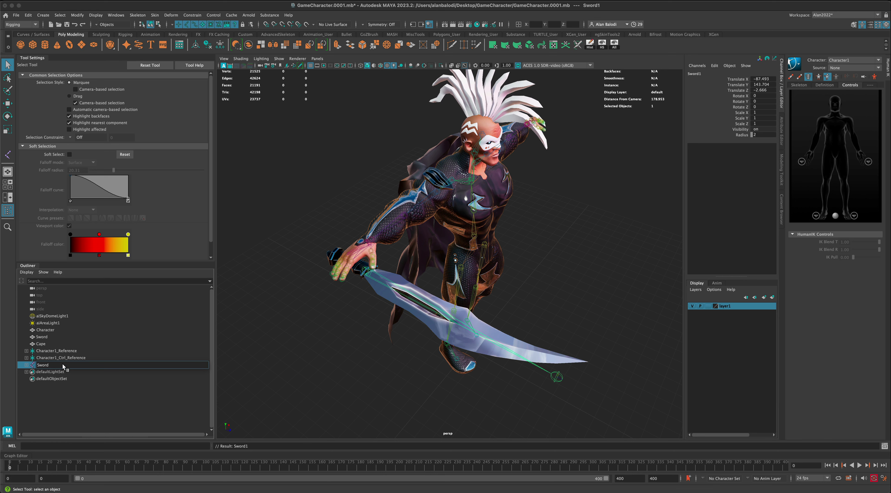
key(Return)
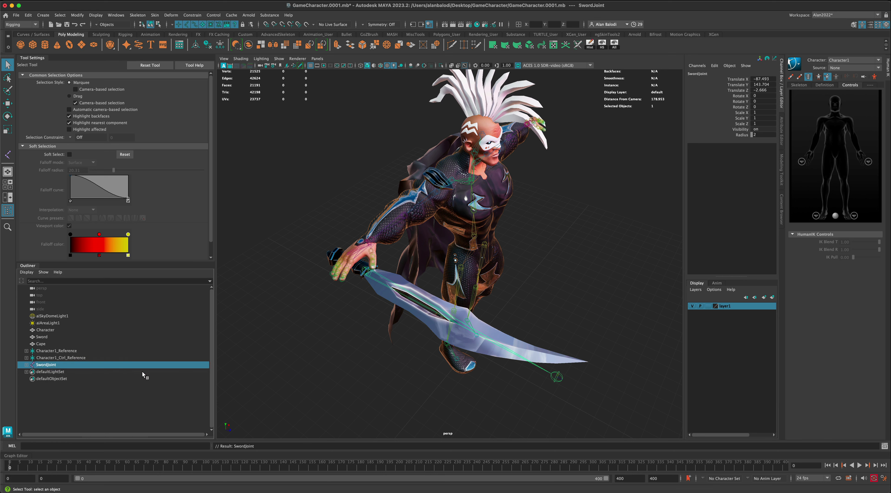
Parent SwordJoint to the skeleton's right hand joint
click(348, 304)
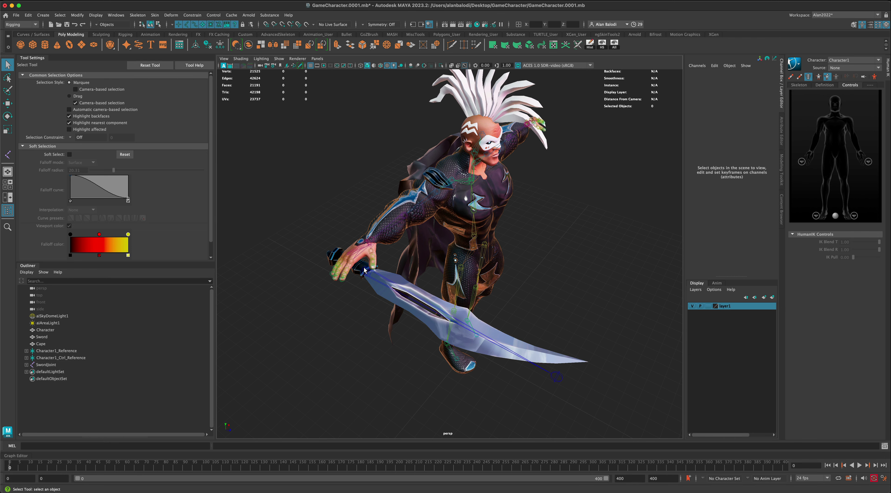
click(364, 271)
scroll(350, 270, up, 5)
alt+drag(348, 268, 380, 311)
scroll(367, 335, up, 5)
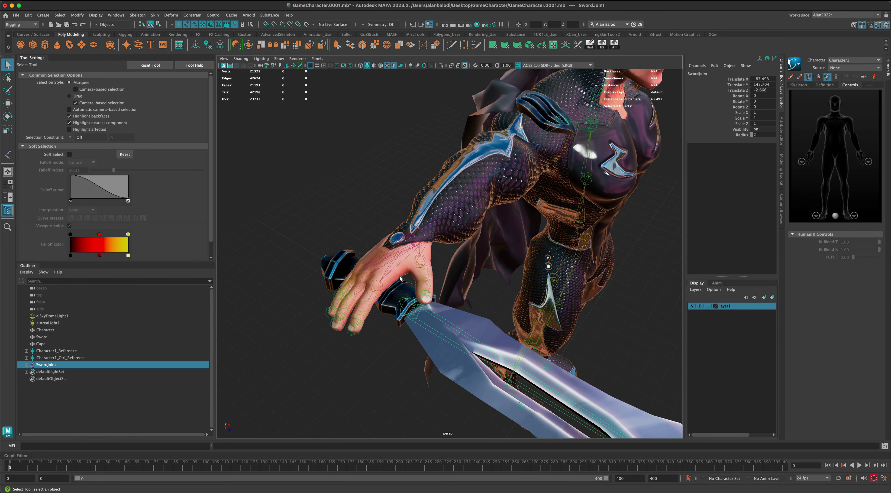
shift+click(424, 235)
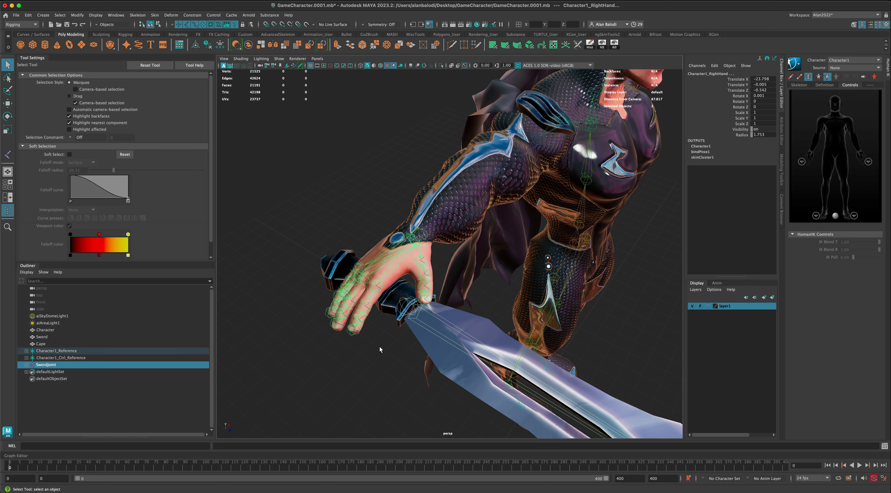
key(p)
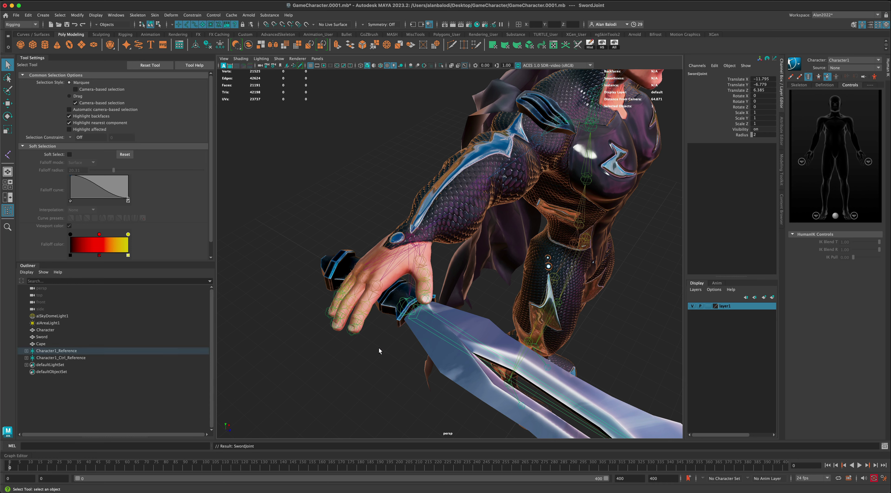
click(346, 212)
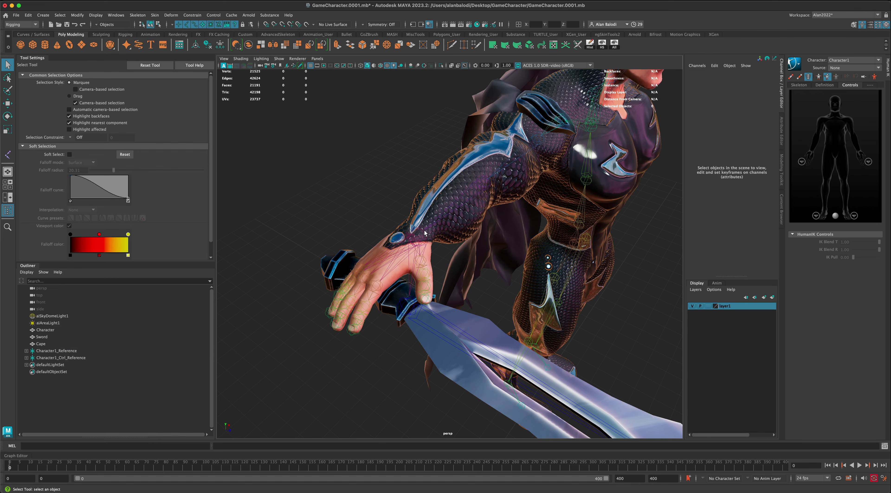
click(425, 230)
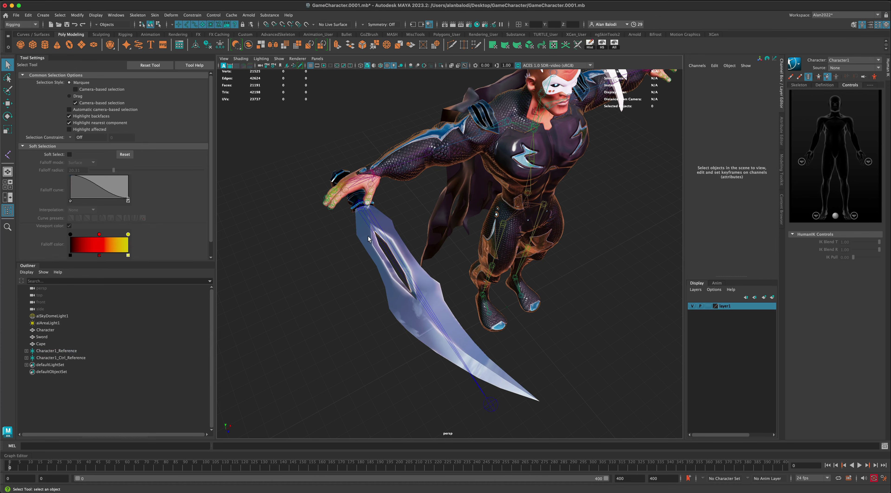
Bind the sword mesh to the joint hierarchy under the hips, using the Closest distance bind method
click(369, 239)
alt+drag(360, 244, 313, 264)
alt+drag(406, 268, 362, 266)
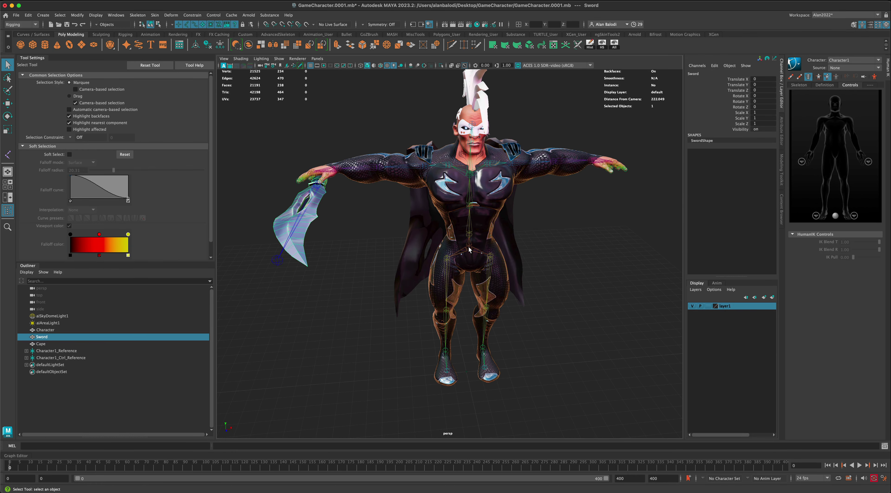
shift+click(469, 249)
alt+drag(382, 280, 362, 293)
alt+right_drag(362, 293, 343, 295)
alt+drag(344, 296, 338, 289)
click(155, 16)
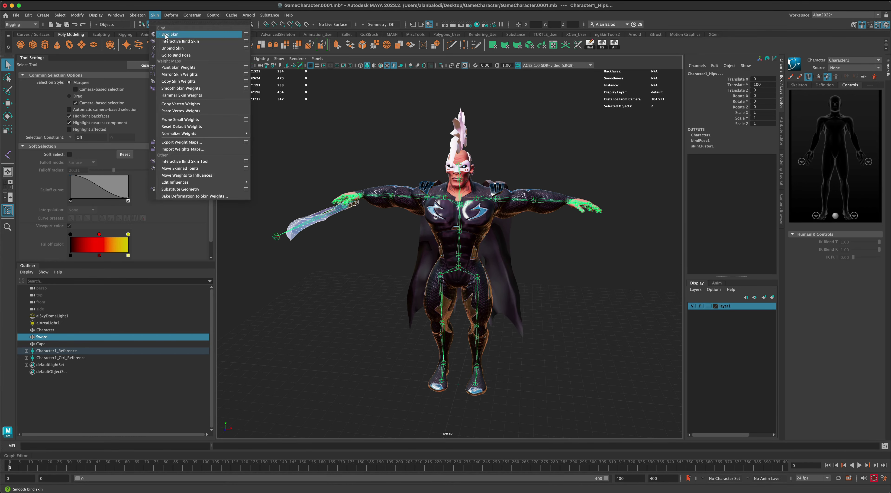
click(246, 35)
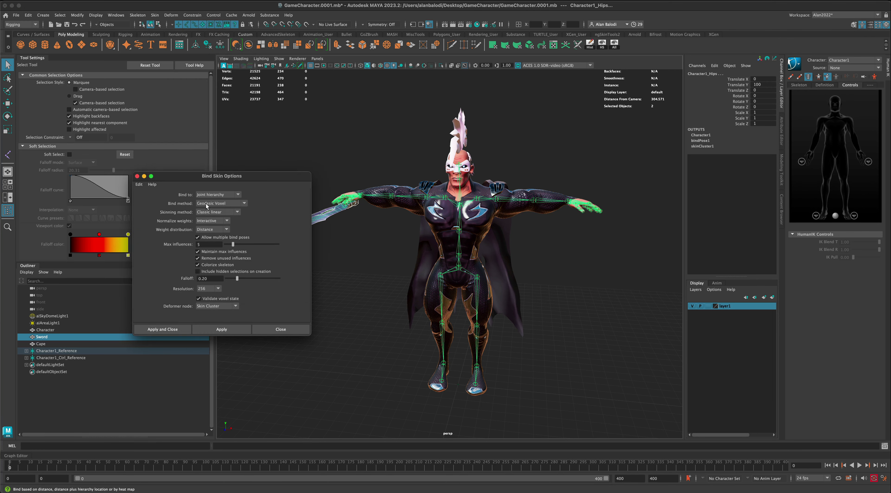
click(246, 204)
click(244, 212)
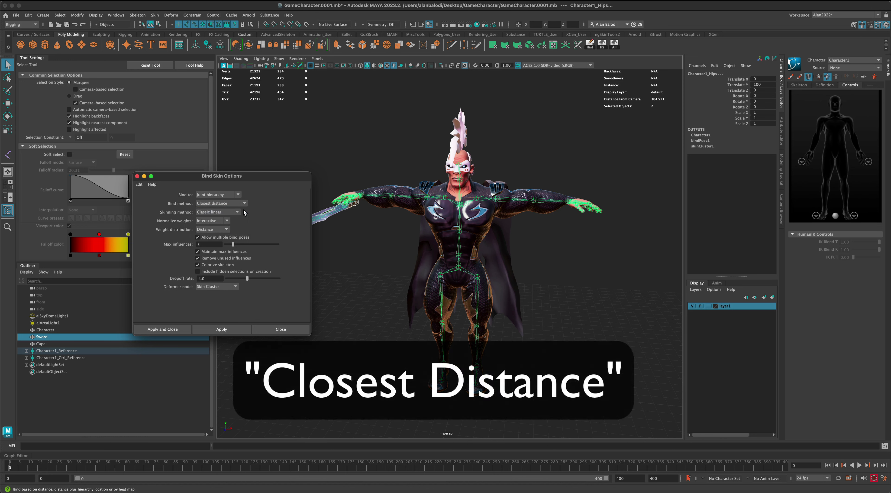
click(139, 184)
click(144, 195)
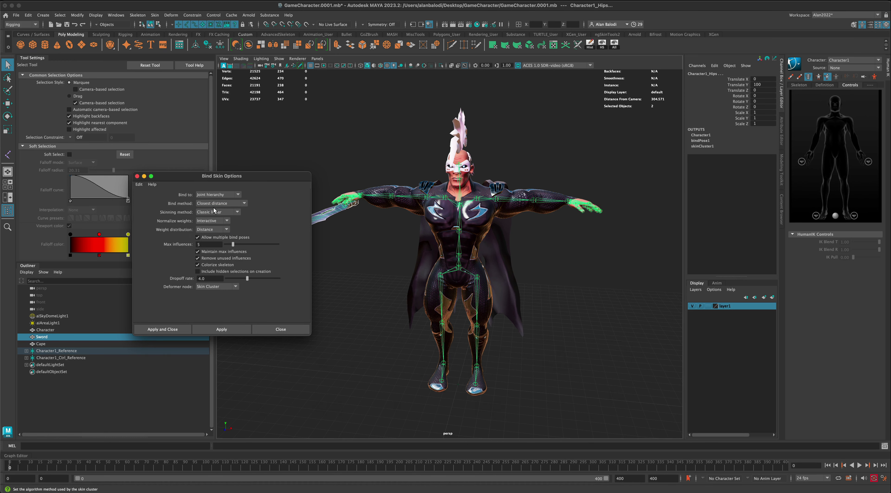
click(178, 329)
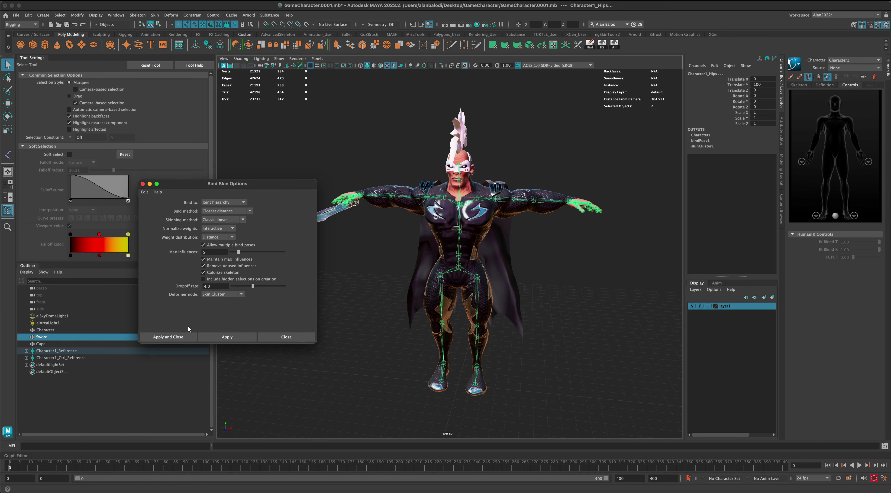
click(184, 337)
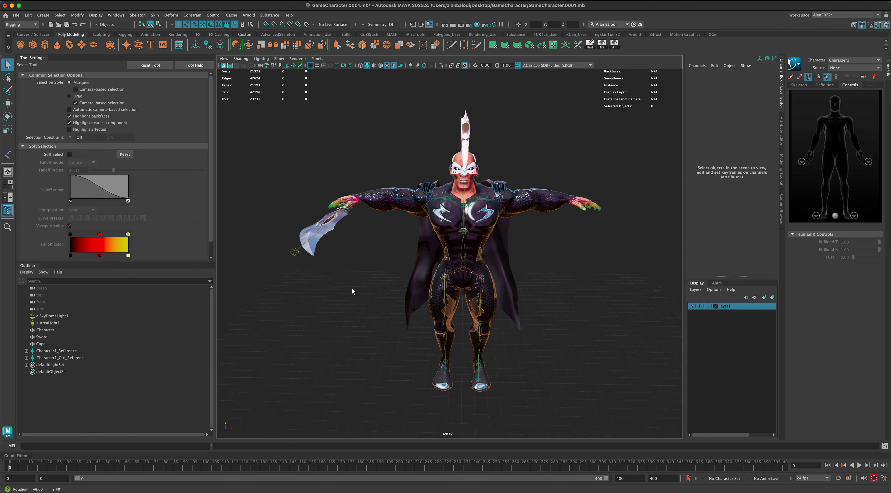
Start Paint Skin Weights on the sword mesh with SwordJoint as the active influence
alt+drag(353, 288, 391, 271)
click(347, 242)
click(154, 15)
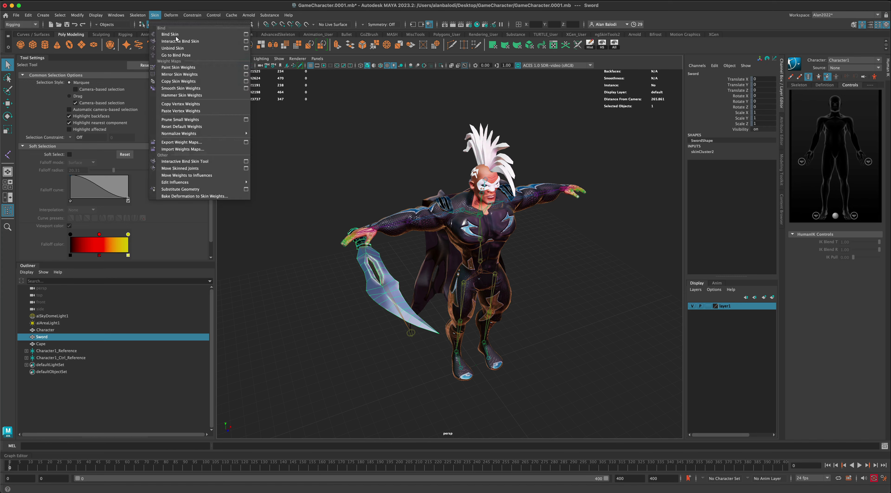
click(247, 68)
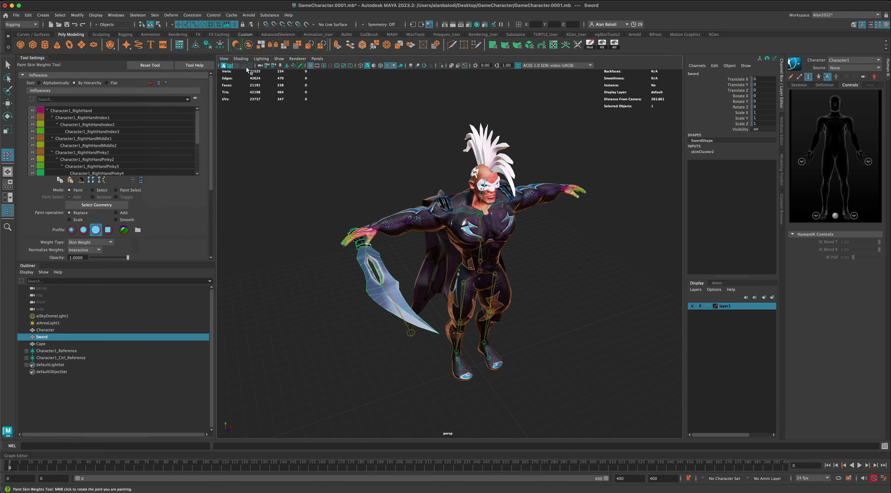
scroll(333, 262, up, 5)
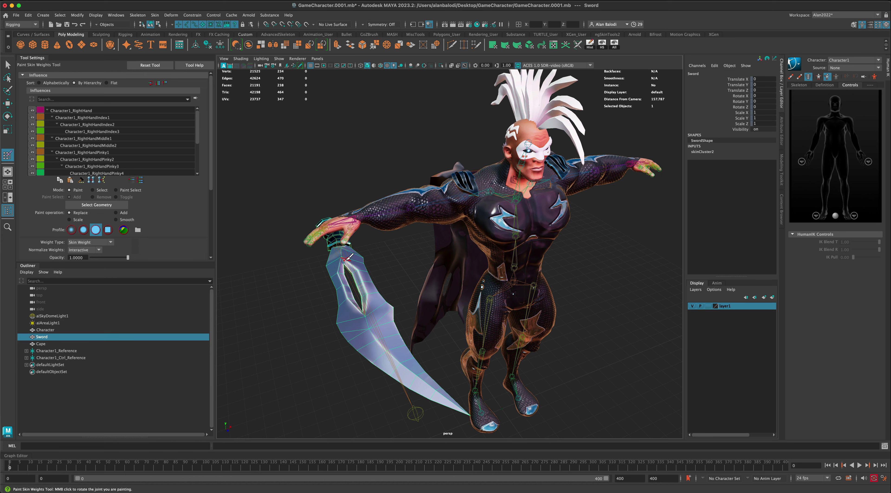
right_drag(346, 259, 350, 237)
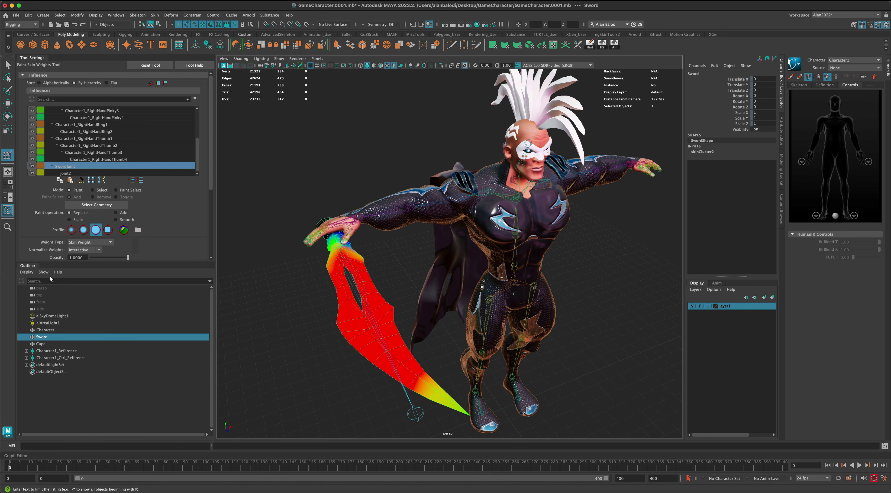
Turn off the weight color ramp and flood the sword's SwordJoint weights with a value of 1, finishing the weight painting
click(32, 266)
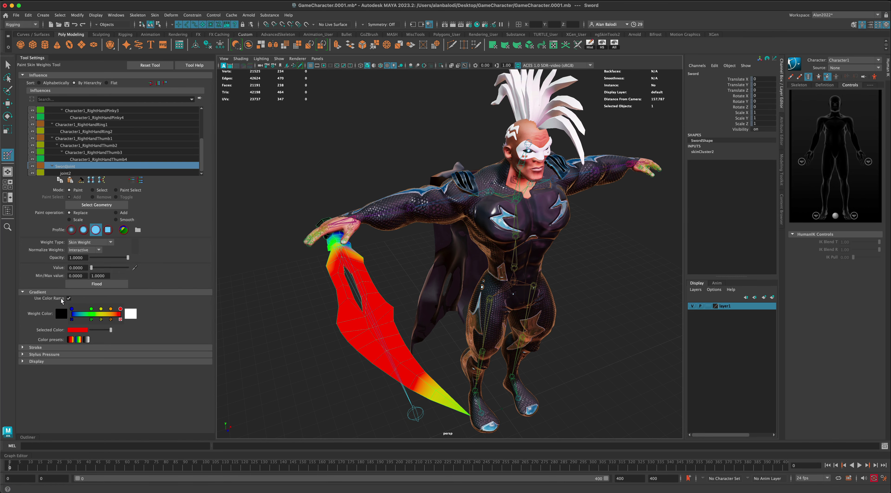
click(68, 299)
mouse_move(272, 292)
alt+mouse_down()
mouse_move(296, 247)
mouse_move(326, 252)
alt+mouse_up()
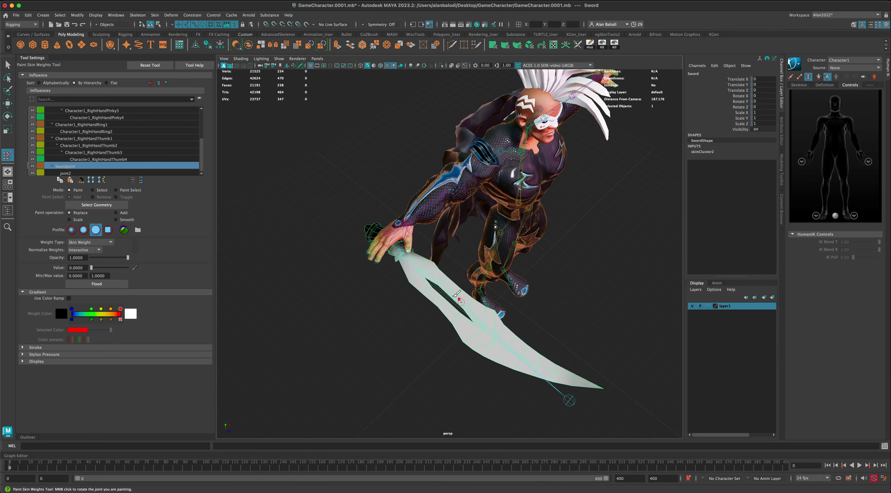
mouse_move(349, 301)
alt+mouse_down()
mouse_move(336, 300)
mouse_move(350, 300)
mouse_move(363, 257)
mouse_move(387, 277)
alt+mouse_up()
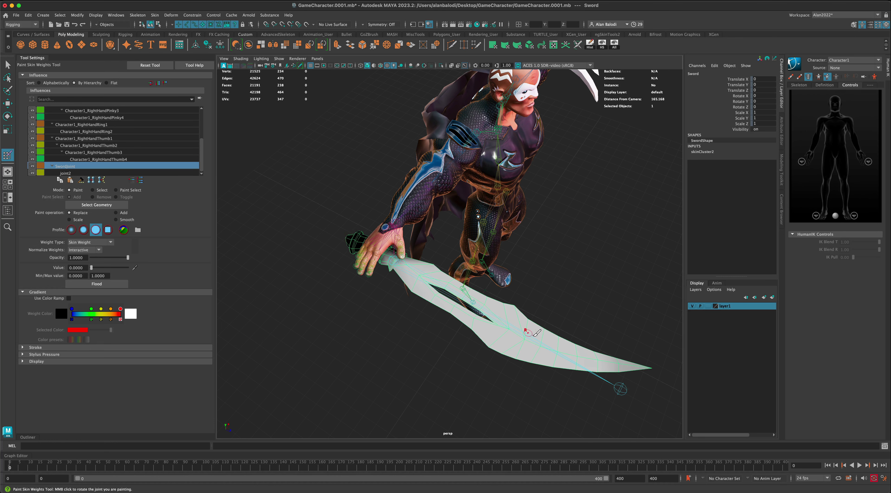
alt+middle_drag(352, 303, 338, 278)
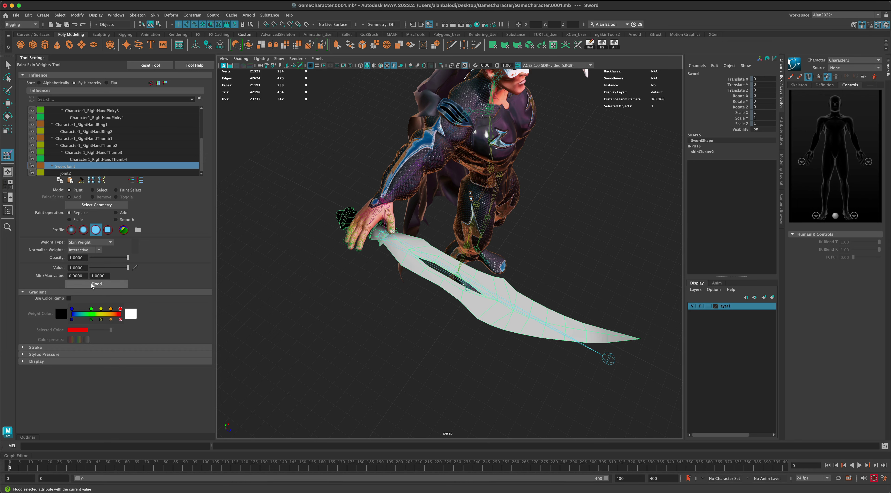
click(119, 283)
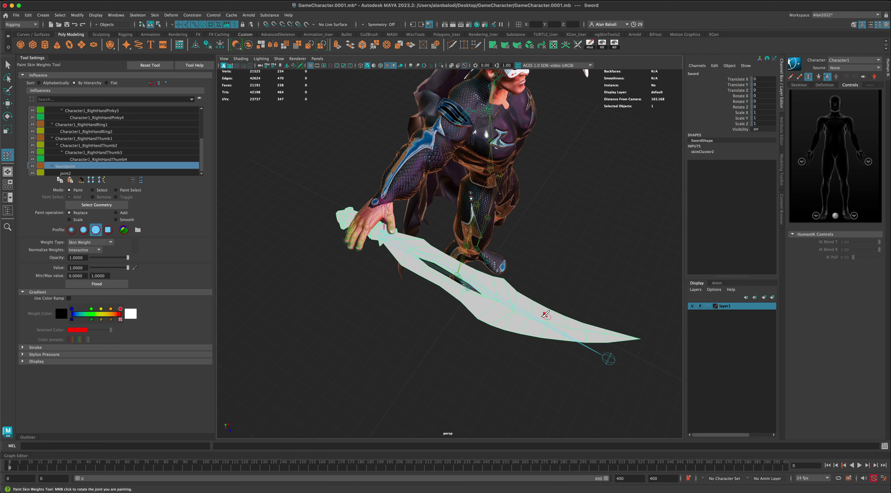
key(q)
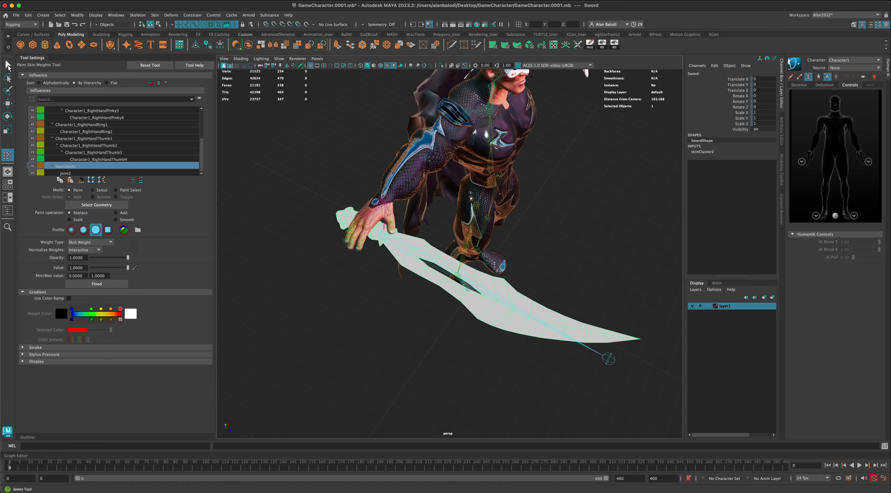
click(348, 253)
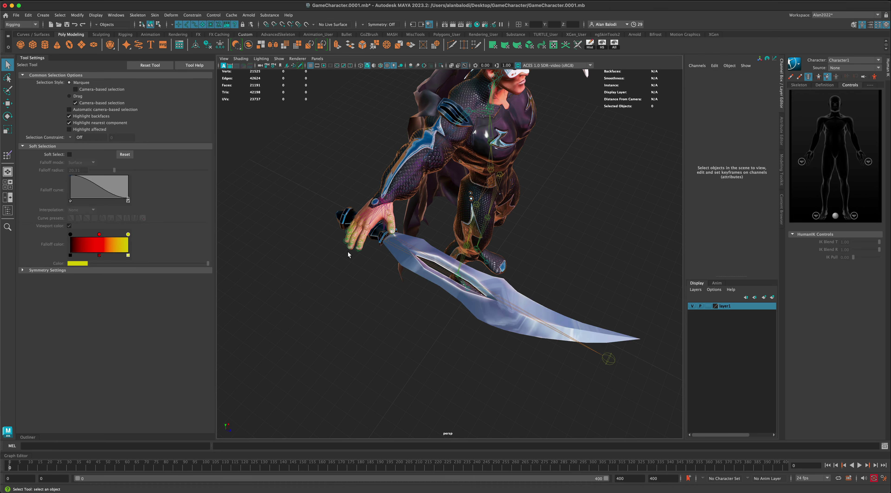
Rotate SwordJoint freely to test how the sword mesh follows it, and undo the rotation
click(386, 238)
key(e)
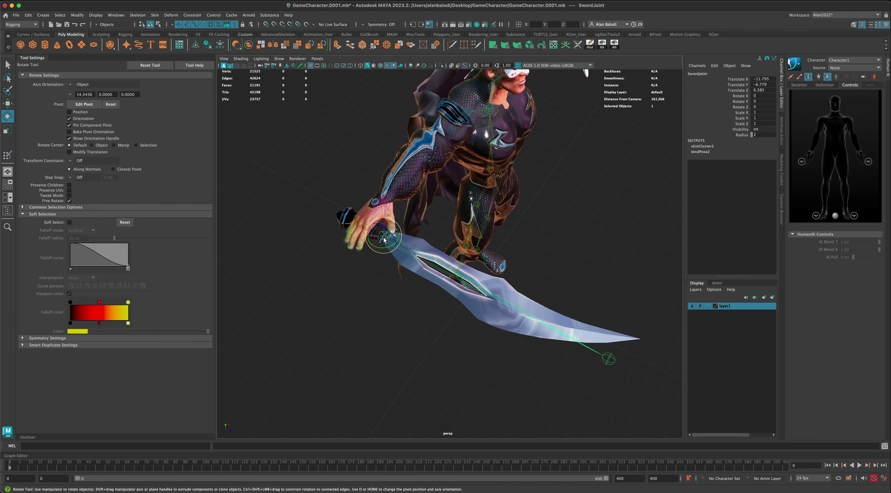
drag(385, 239, 394, 234)
key(z)
key(z)
key(z)
key(z)
key(z)
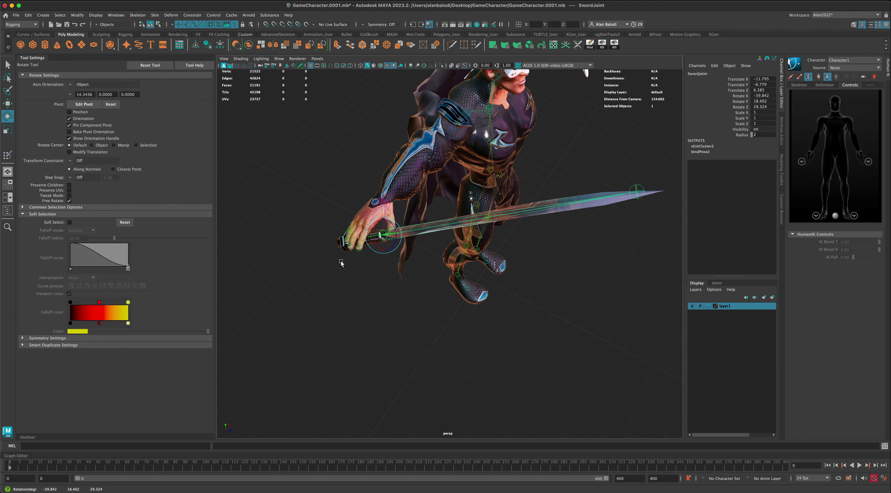
Rotate the right hand joint to test whether the sword follows the hand, and undo the rotation
click(8, 65)
click(392, 216)
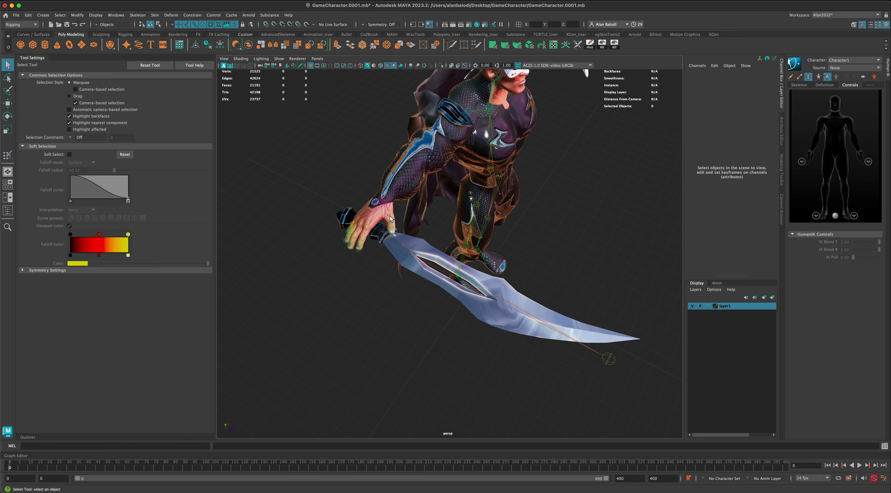
click(387, 202)
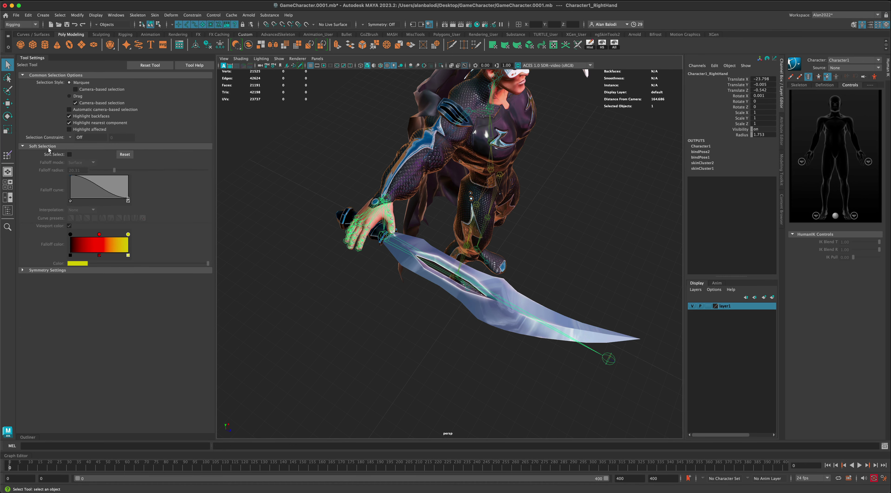
click(8, 116)
drag(381, 197, 326, 236)
key(z)
Move SwordJoint to about -13.9, -5.5, 6.3 to fit the sword's handle into the right hand
alt+right_drag(280, 274, 382, 225)
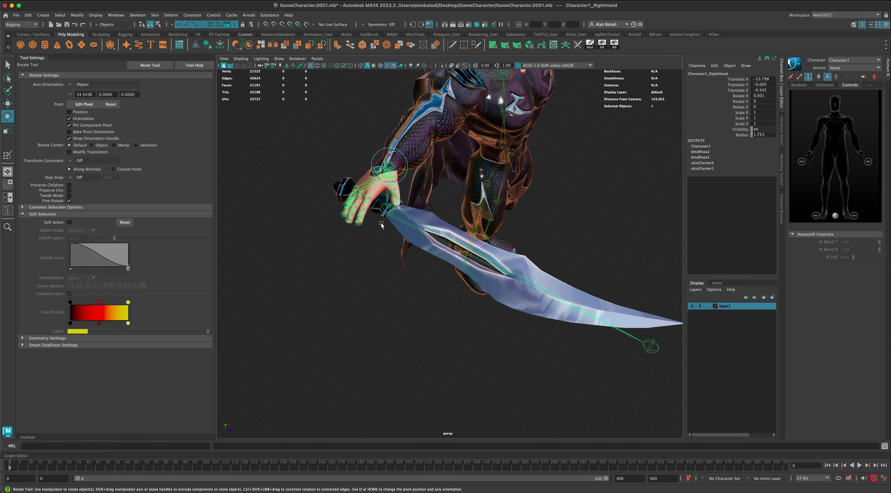
click(387, 209)
alt+drag(349, 255, 333, 249)
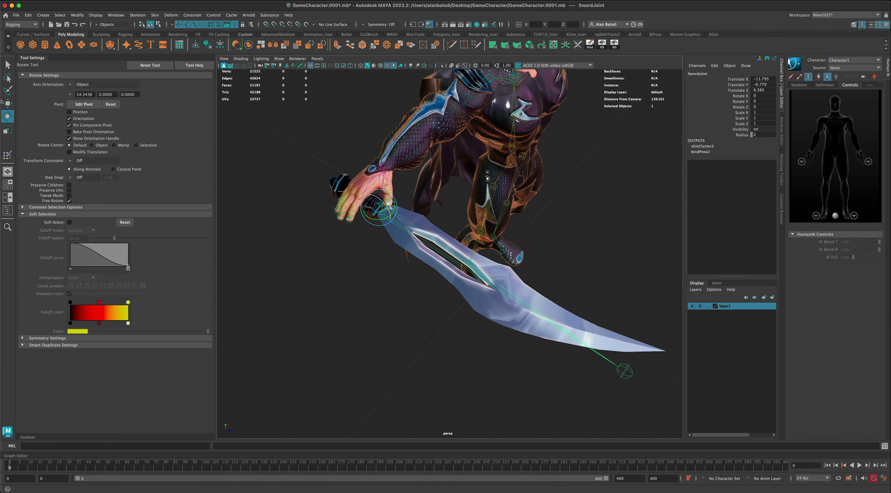
click(7, 104)
mouse_move(377, 196)
mouse_down()
mouse_move(372, 227)
mouse_move(382, 235)
mouse_move(374, 167)
mouse_move(370, 199)
mouse_move(370, 187)
mouse_move(387, 198)
mouse_move(372, 197)
mouse_up()
alt+drag(329, 243, 371, 294)
Rotate SwordJoint so the blade points forward, and adjust its position to about -13.1, -4.9, 6.3 inside the hand
click(8, 118)
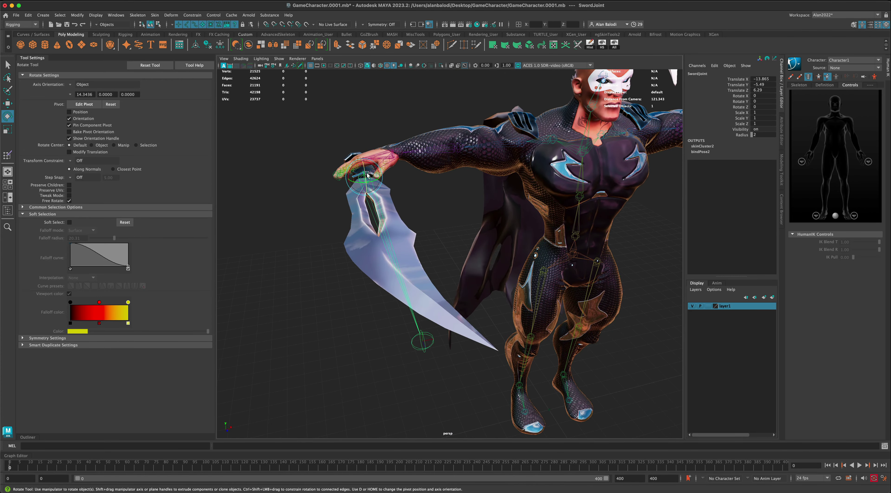
drag(370, 168, 263, 227)
key(w)
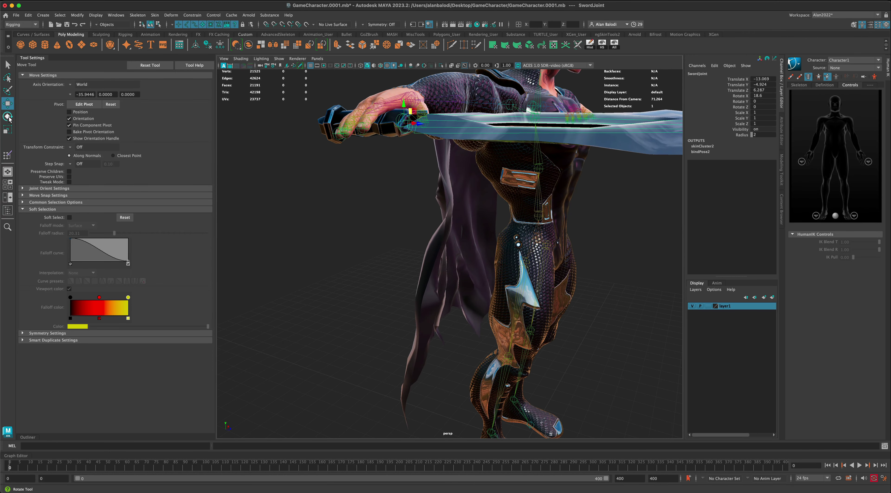
key(e)
drag(416, 122, 322, 277)
scroll(431, 222, down, 5)
Switch to the side view and frame the whole character and cape with nothing selected
key(q)
alt+drag(450, 194, 361, 235)
click(369, 221)
alt+right_drag(361, 235, 528, 263)
key(space)
key(space)
alt+right_drag(591, 337, 578, 339)
alt+middle_drag(578, 340, 534, 263)
click(533, 259)
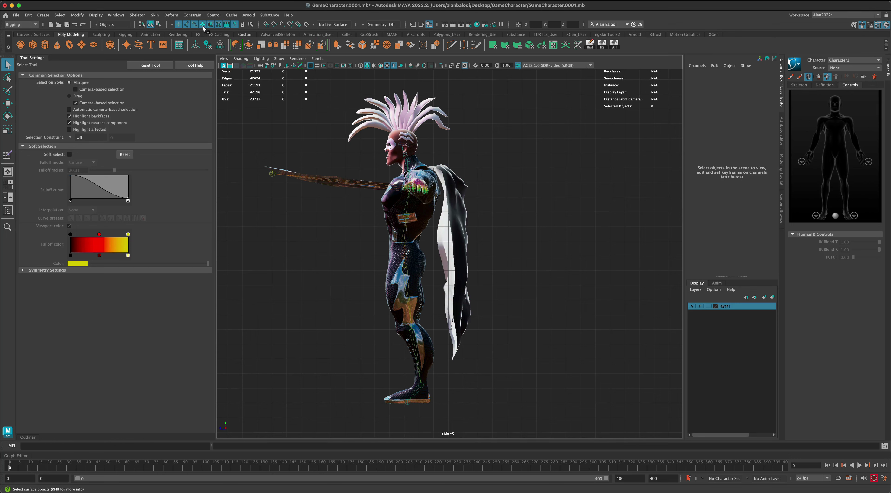
drag(505, 217, 481, 253)
scroll(509, 275, up, 2)
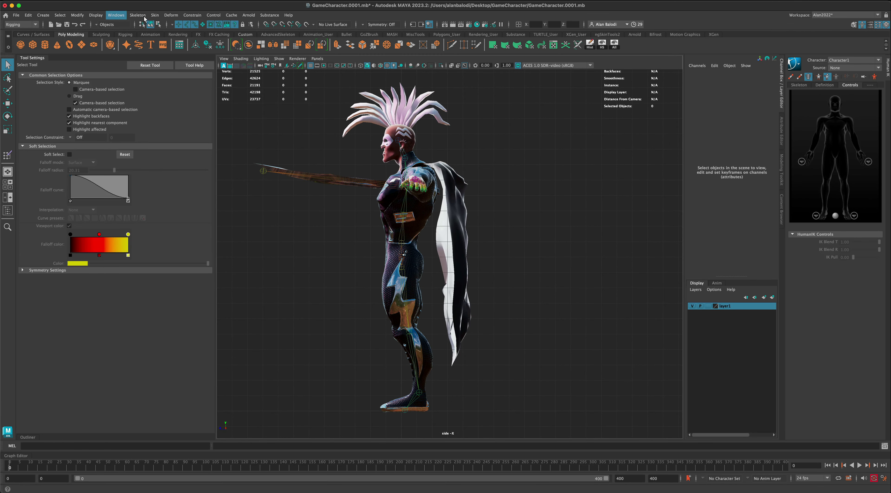
Create a four-joint chain down the cape, from the upper back to the cape's lower tip
click(131, 18)
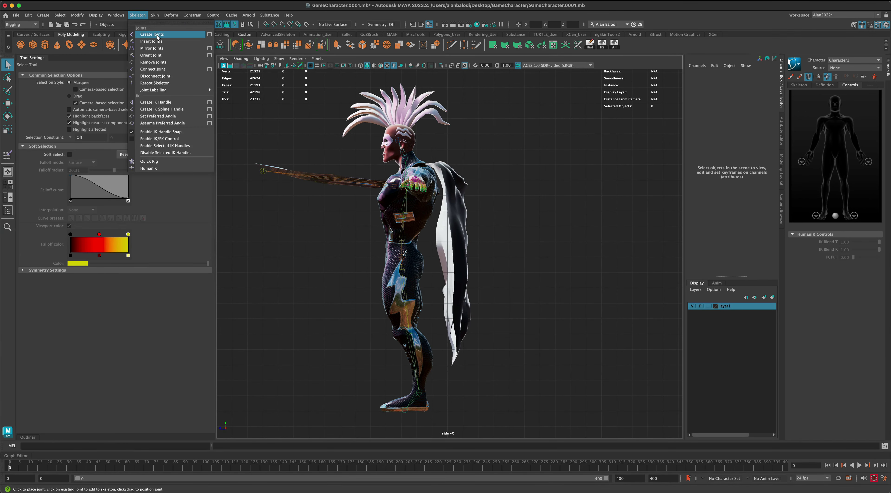
click(156, 36)
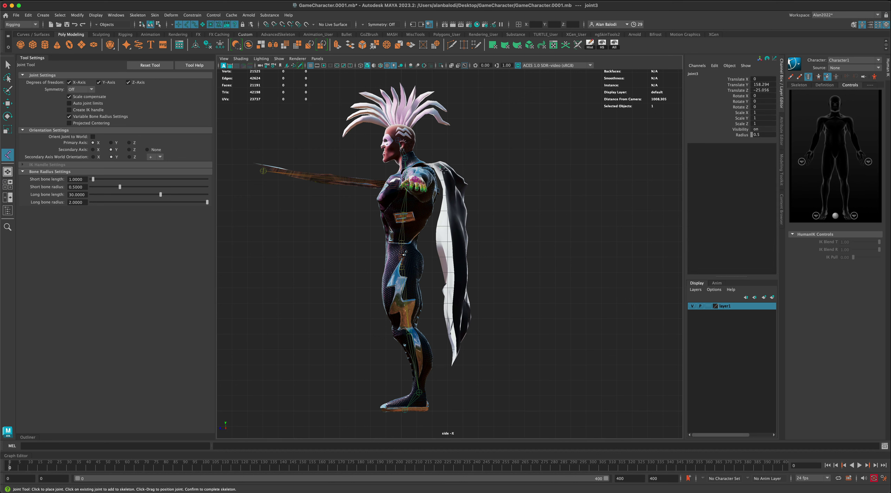
click(453, 214)
click(455, 290)
click(453, 367)
key(Return)
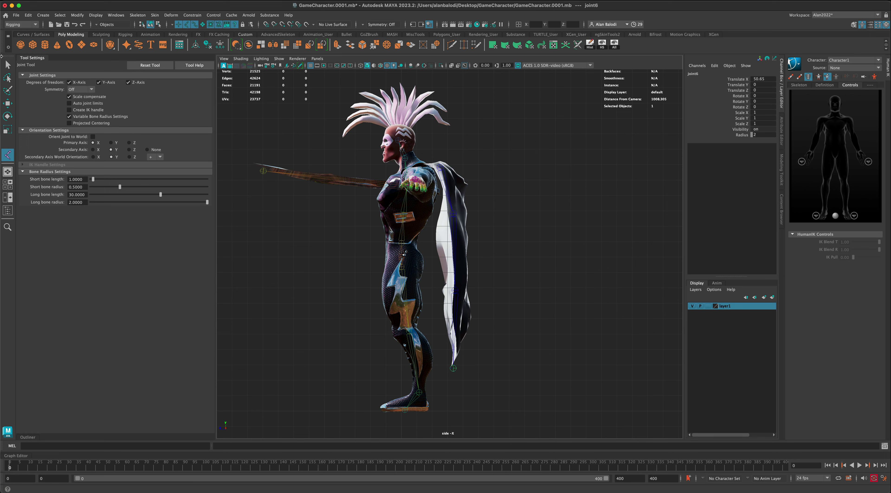
key(q)
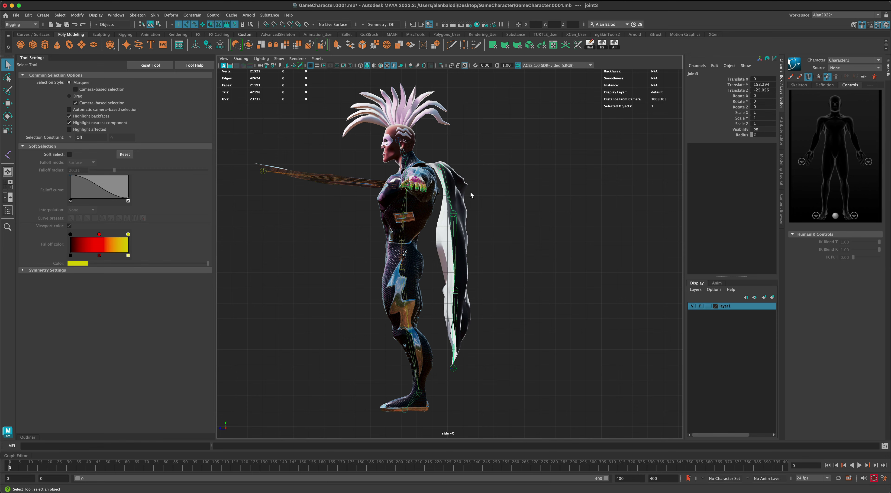
Parent the root joint of the cape's chain to the skeleton's Spine2 joint in the perspective view
key(space)
key(space)
mouse_move(541, 241)
alt+mouse_down()
mouse_move(479, 235)
mouse_move(542, 246)
alt+mouse_up()
scroll(542, 246, up, 5)
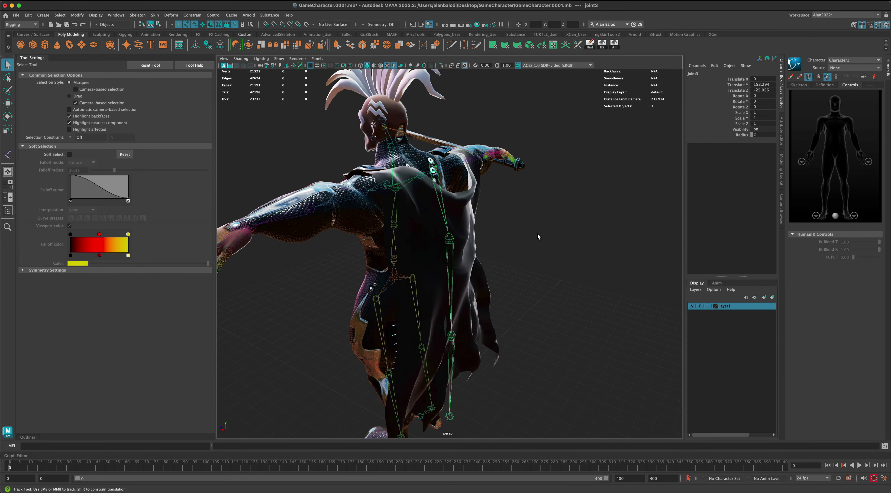
scroll(571, 209, up, 4)
alt+drag(571, 210, 613, 193)
scroll(604, 180, up, 3)
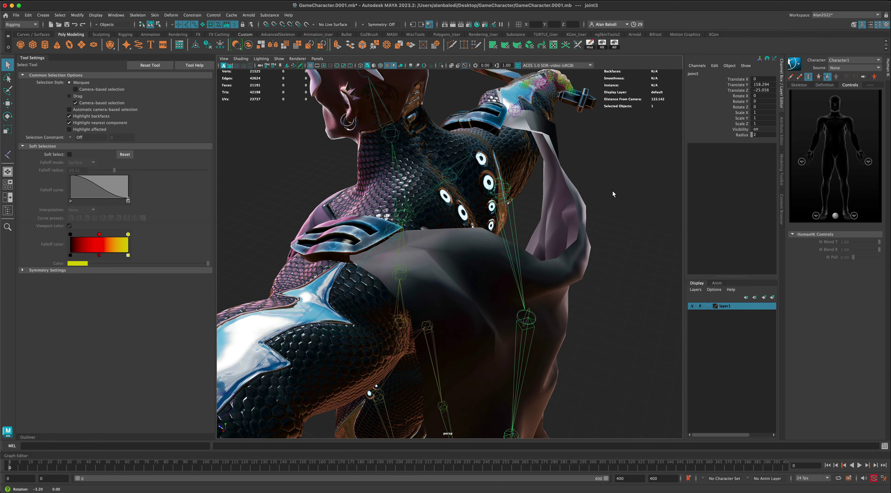
shift+click(406, 212)
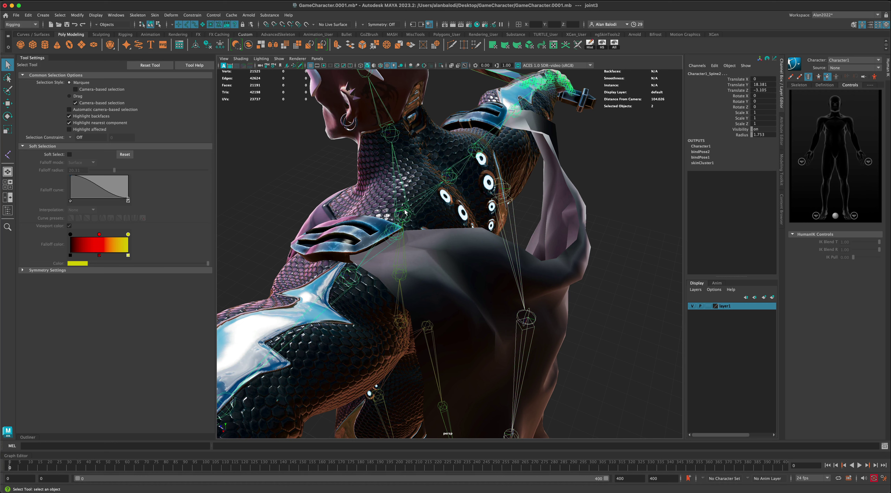
mouse_move(590, 232)
alt+mouse_down()
mouse_move(616, 235)
mouse_move(589, 227)
mouse_move(607, 228)
alt+mouse_up()
key(Up)
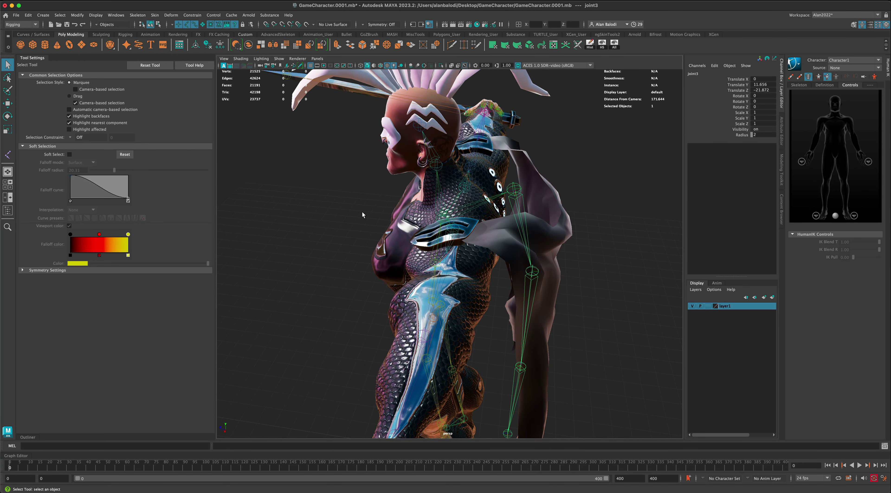
Examine the cape's joint chain and its root joint from several angles against the character's back
alt+drag(362, 215, 464, 218)
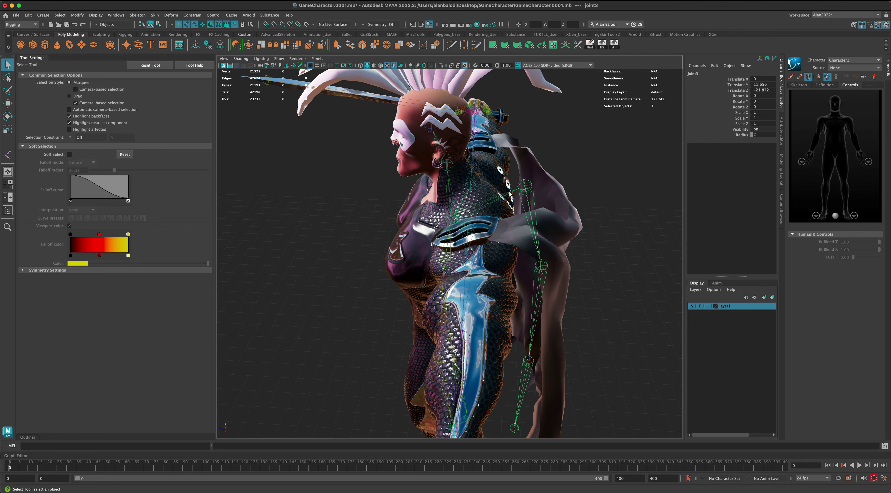
scroll(355, 220, up, 5)
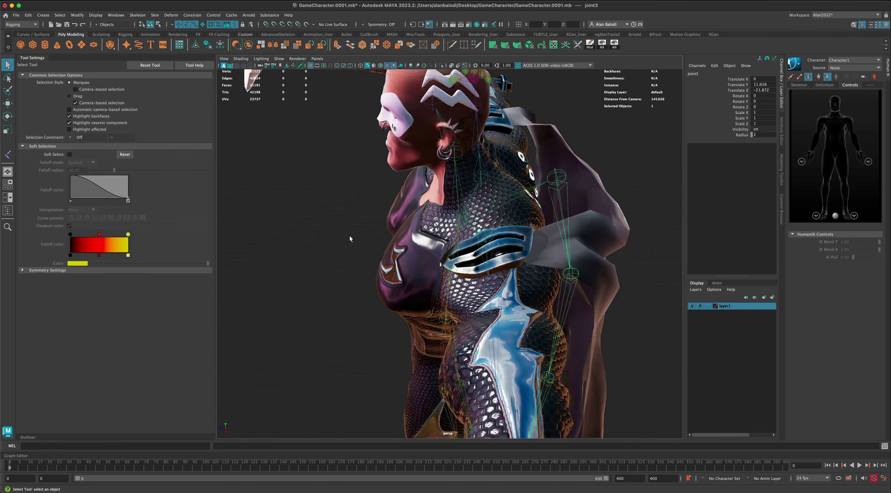
click(642, 170)
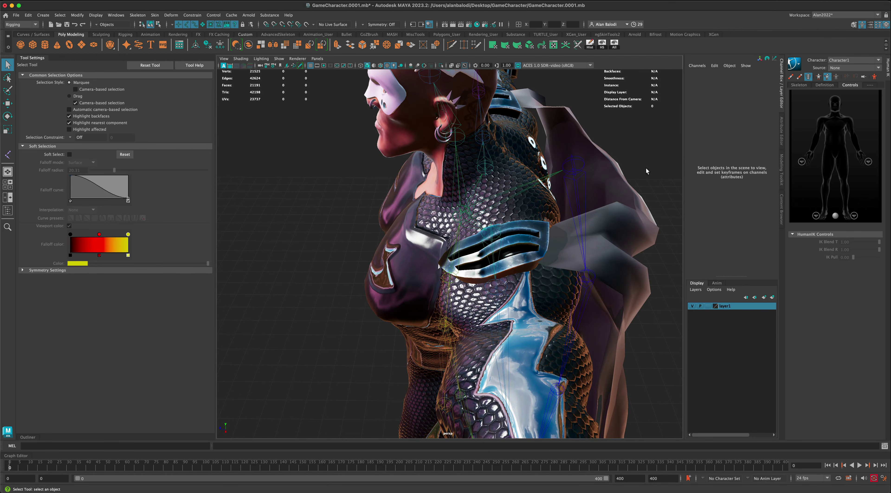
scroll(643, 182, down, 8)
alt+drag(608, 226, 594, 204)
click(490, 185)
scroll(592, 204, up, 3)
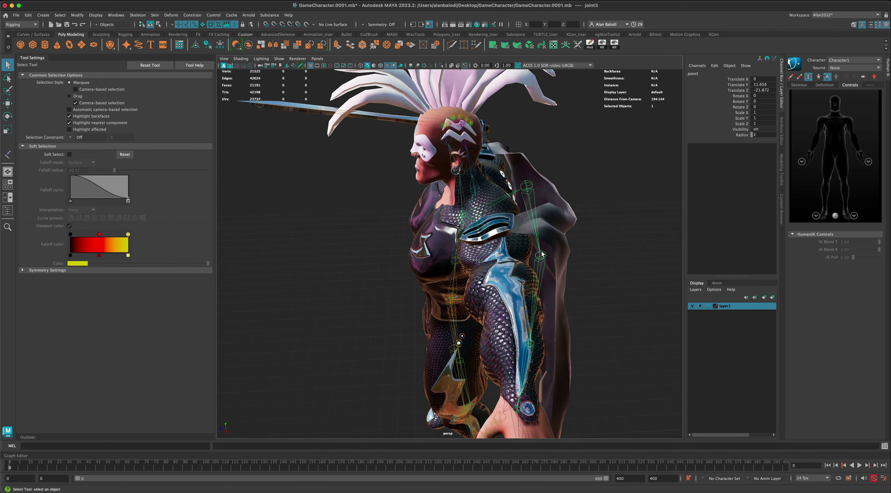
alt+drag(578, 246, 611, 242)
alt+drag(592, 282, 585, 267)
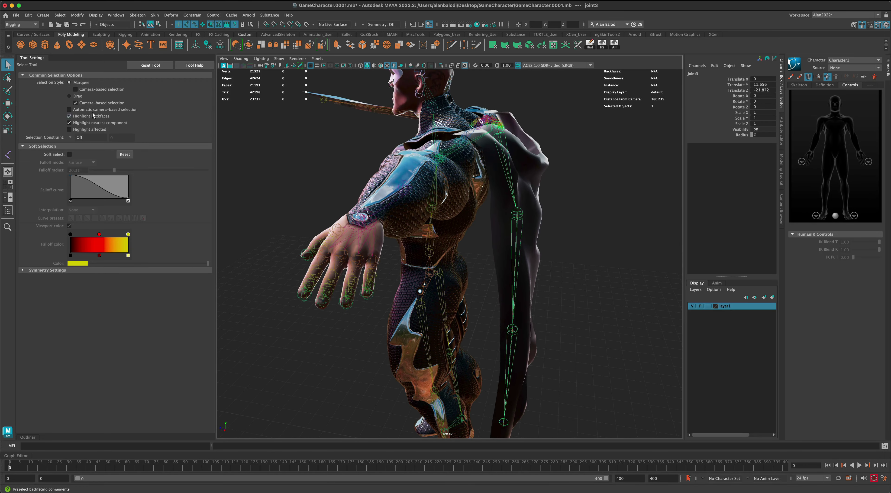
Try moving the cape chain's root joint, and undo the move
key(w)
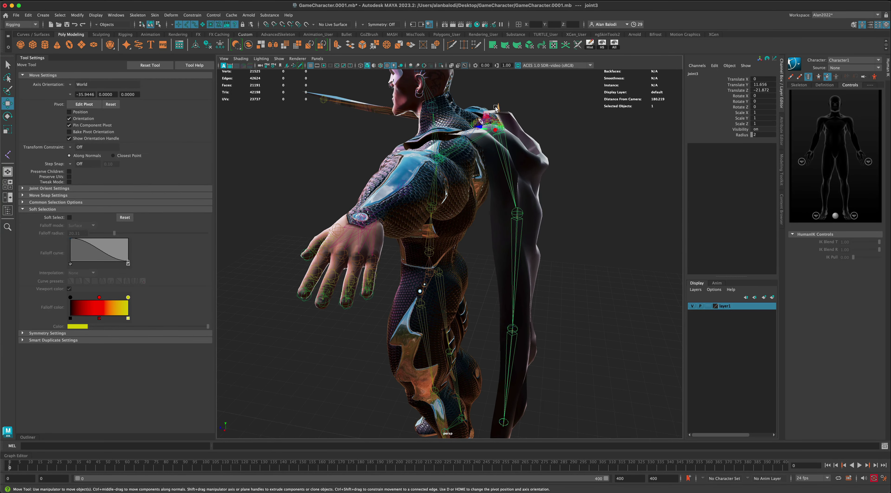
drag(497, 110, 516, 115)
key(ctrl+z)
alt+drag(571, 195, 443, 164)
click(8, 64)
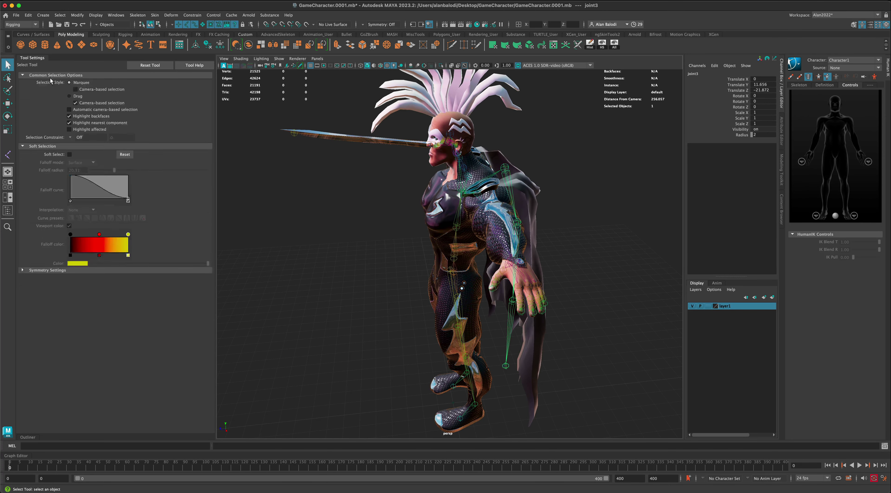
Select the skeleton's Spine2 joint to check that the cape chain belongs to its hierarchy, and clear the selection
scroll(369, 227, up, 5)
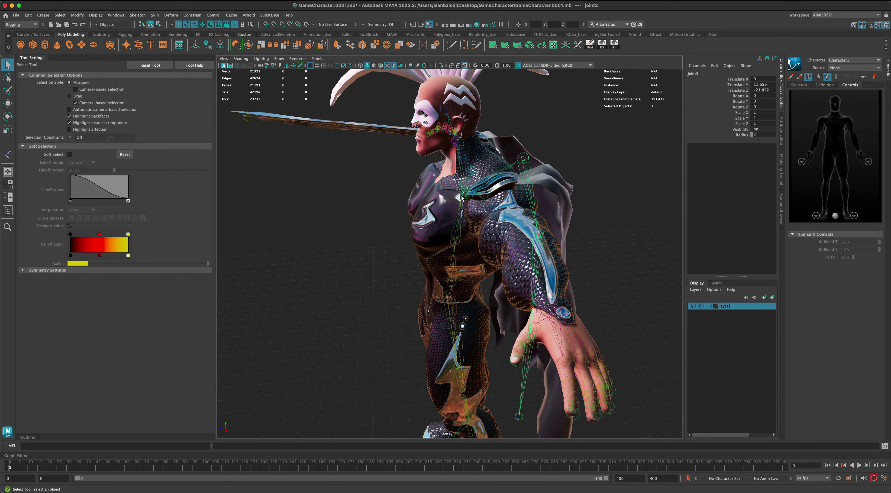
click(461, 198)
alt+drag(471, 192, 472, 154)
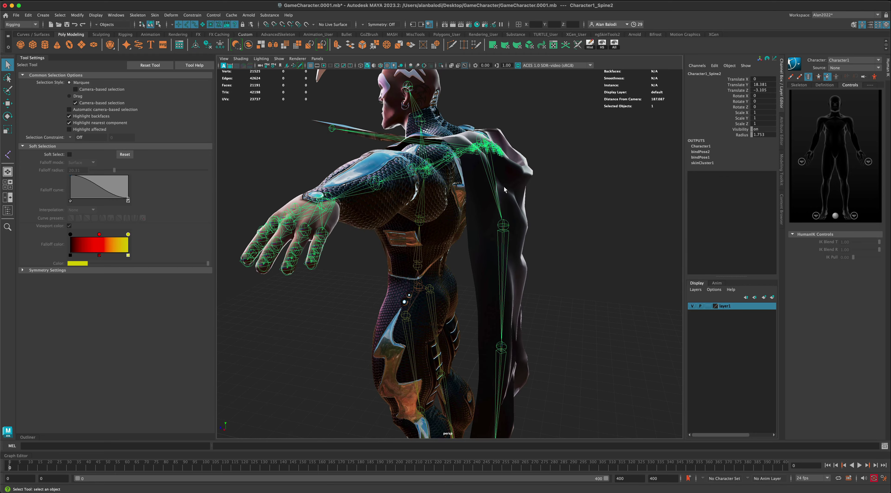
scroll(513, 198, down, 5)
alt+drag(513, 199, 571, 275)
click(570, 275)
alt+drag(563, 234, 537, 266)
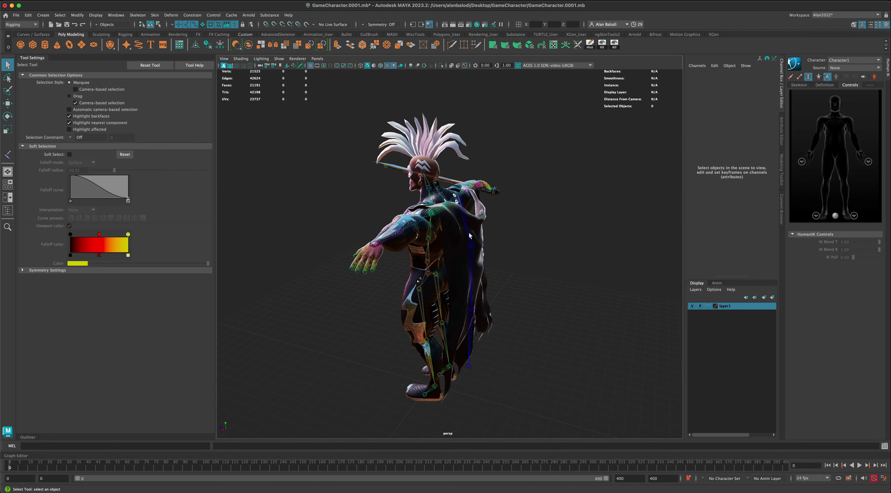
alt+drag(480, 224, 499, 234)
Select the cape chain's root joint and expand the full Character1_Reference hierarchy down to the cape joints
click(443, 210)
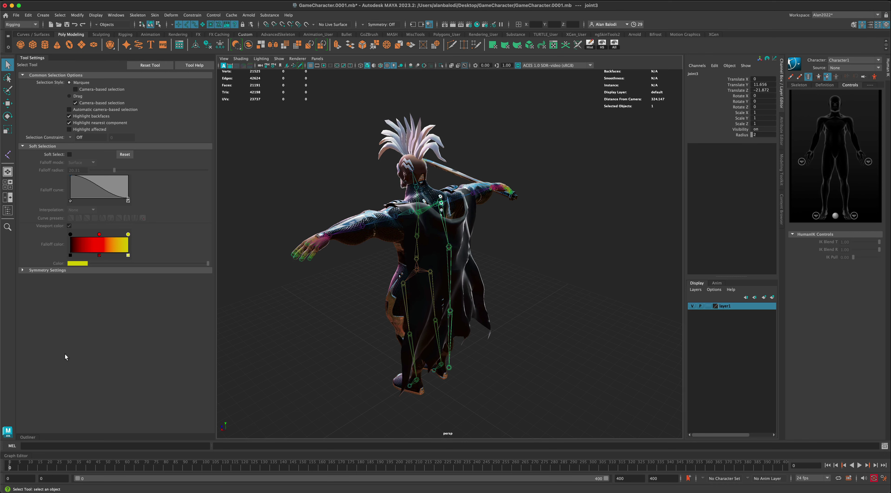
click(33, 437)
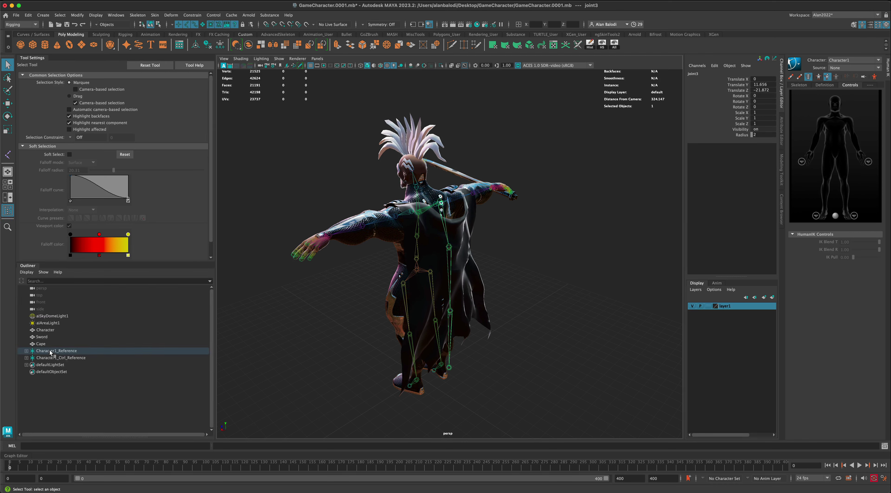
click(27, 350)
click(30, 358)
click(35, 378)
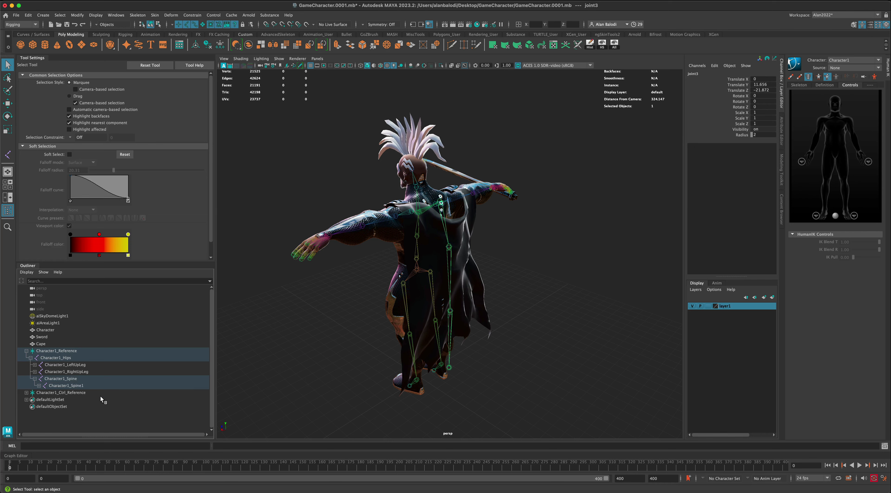
shift+click(39, 385)
scroll(58, 390, down, 20)
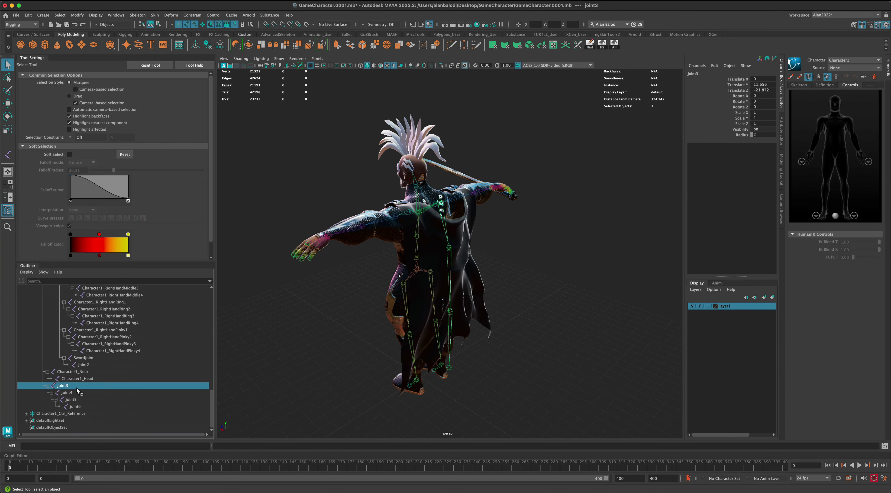
Rename the cape chain's root joint as CapeTop and its second joint as CapeMiddle
double_click(67, 386)
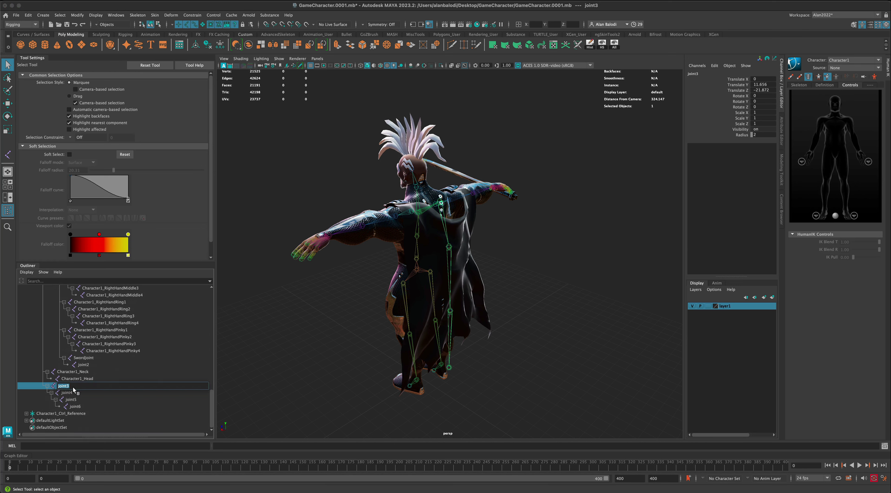
text(CapeTop)
key(Return)
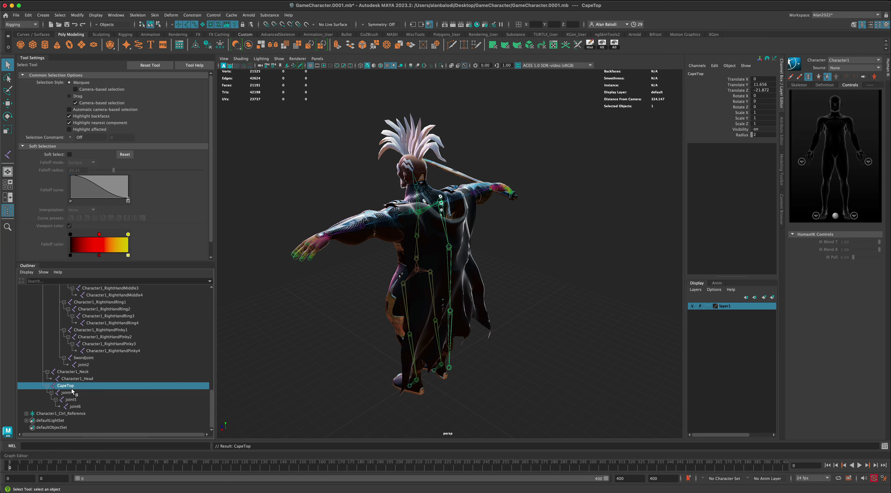
click(71, 393)
double_click(70, 393)
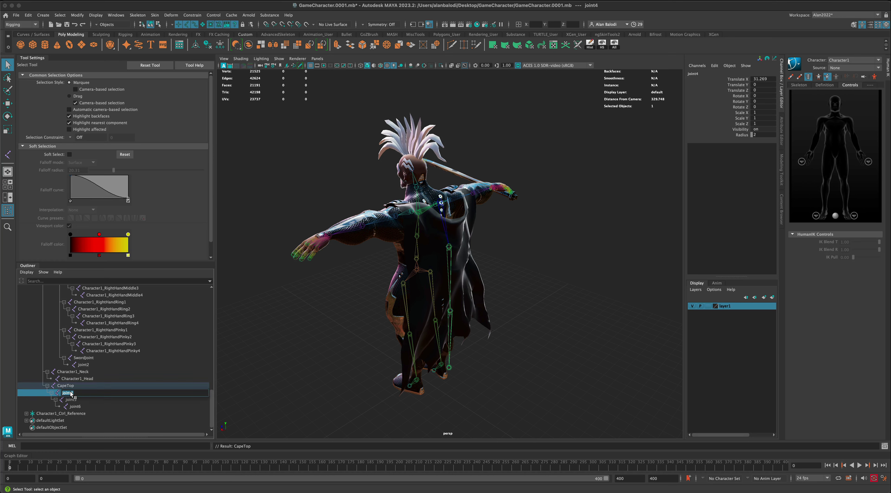
text(CapeMiddle)
key(Return)
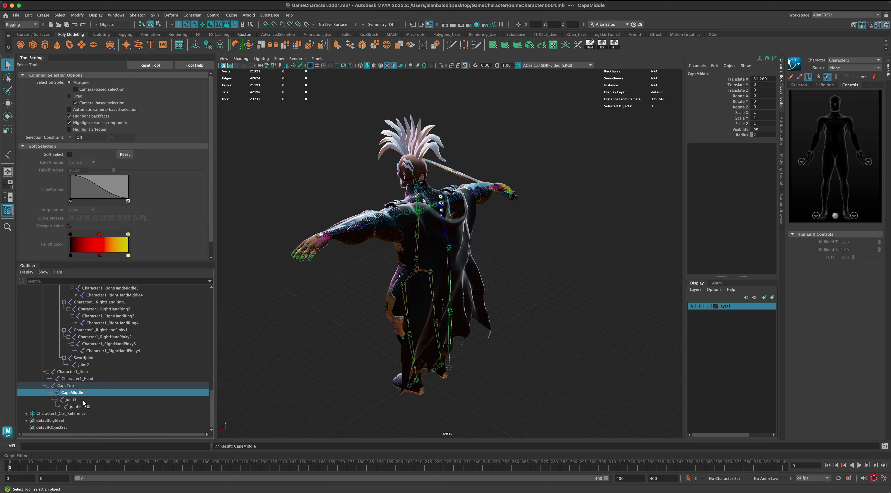
Rename the cape chain's third joint as CapeBottom and its last joint as CapeEnd
click(82, 400)
double_click(81, 400)
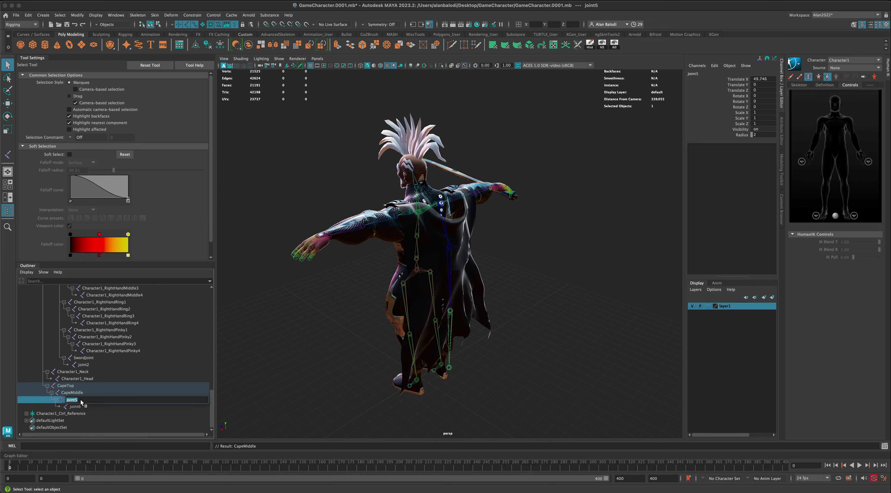
text(CapeBottom)
key(Return)
click(78, 408)
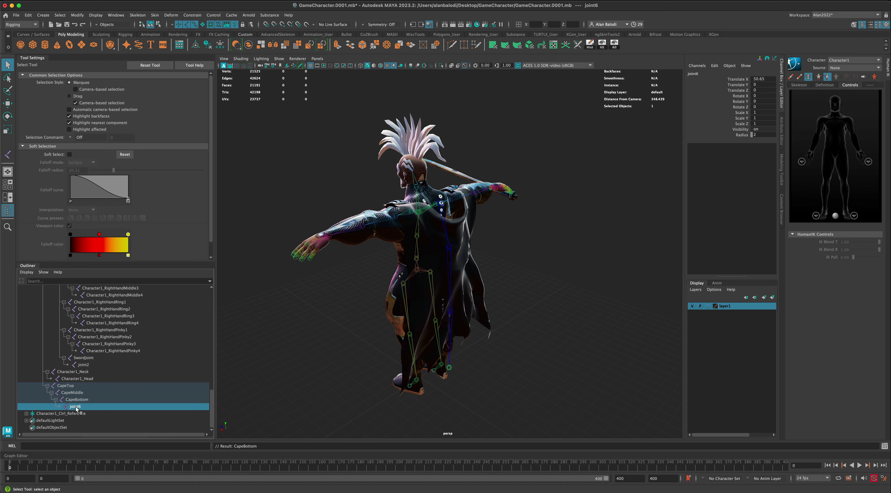
double_click(88, 408)
text(CapeEnd)
key(Return)
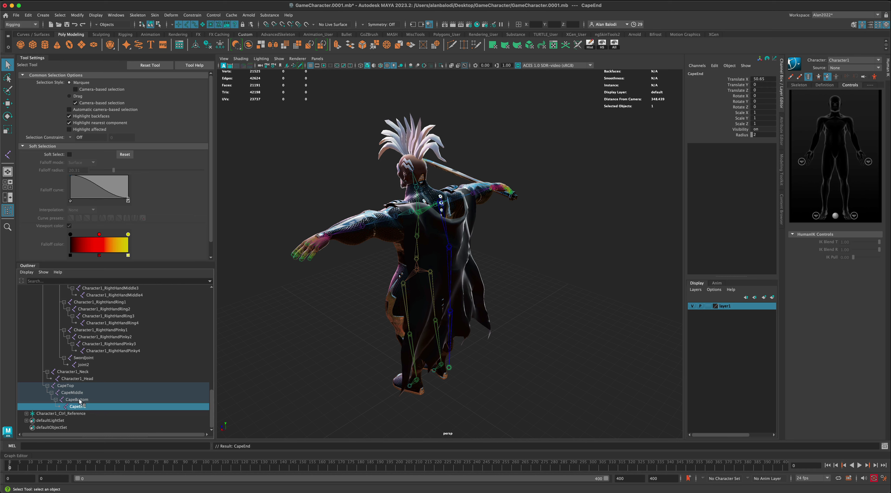
Select CapeTop to check the renamed chain on the character, and clear the selection
click(70, 386)
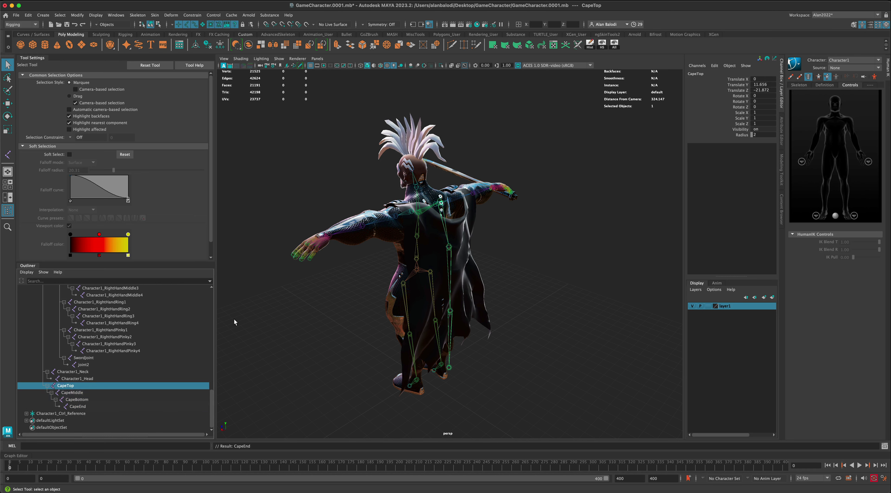
click(332, 320)
mouse_move(336, 324)
alt+mouse_down()
mouse_move(311, 333)
mouse_move(322, 320)
alt+mouse_up()
alt+drag(551, 314, 470, 243)
click(464, 206)
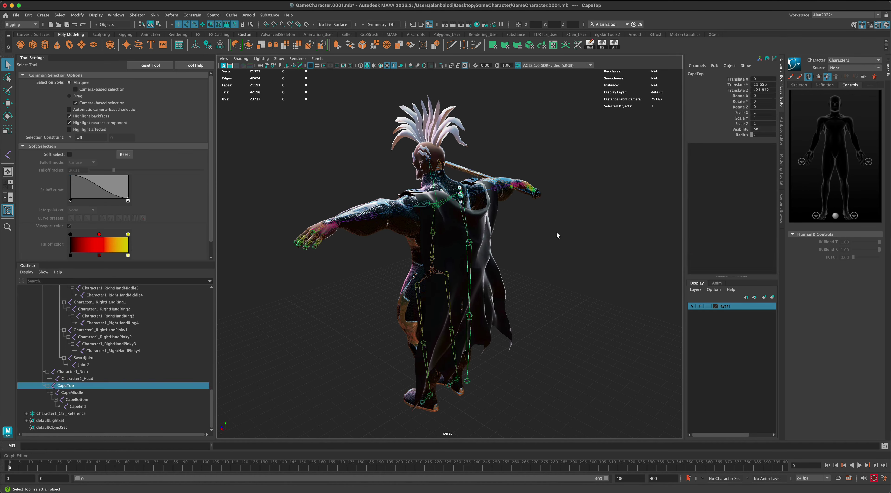
alt+drag(557, 233, 494, 223)
click(514, 220)
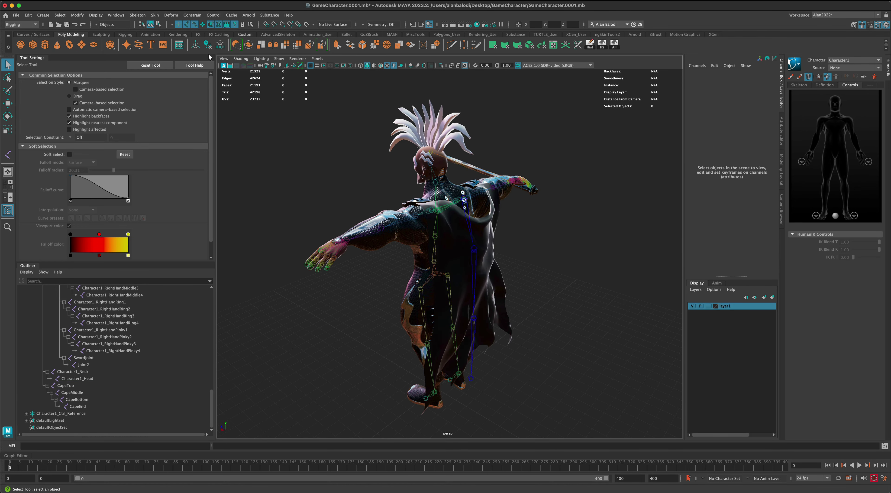
Bind the Cape mesh to the Character1_Hips joint hierarchy using closest distance, classic linear skinning and 5 max influences
alt+drag(300, 179, 516, 260)
click(515, 260)
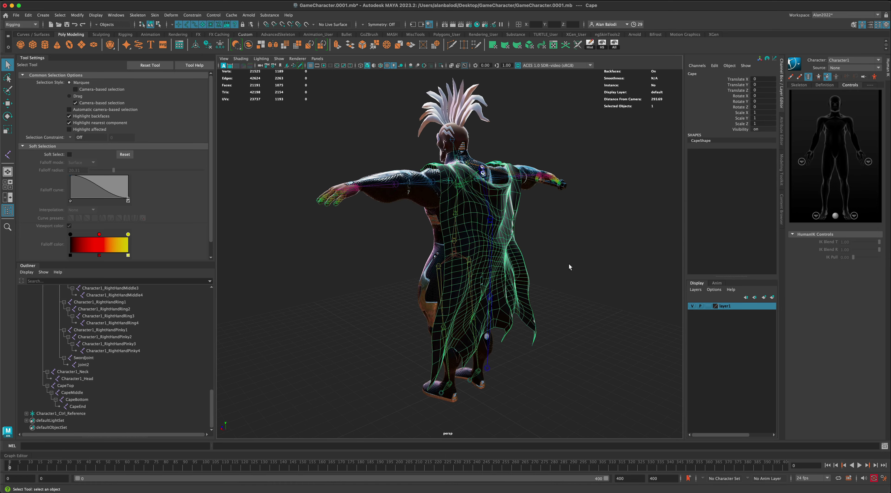
alt+drag(576, 266, 527, 273)
alt+right_drag(527, 273, 575, 251)
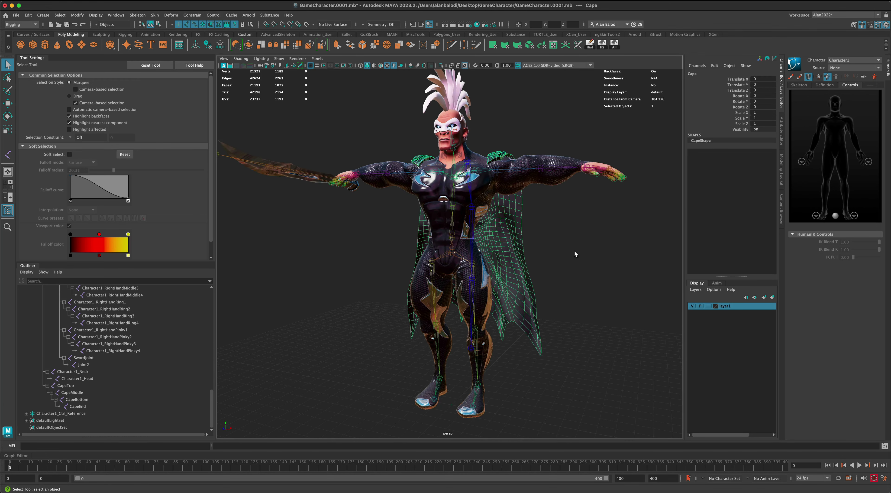
alt+drag(575, 254, 557, 253)
scroll(559, 273, up, 5)
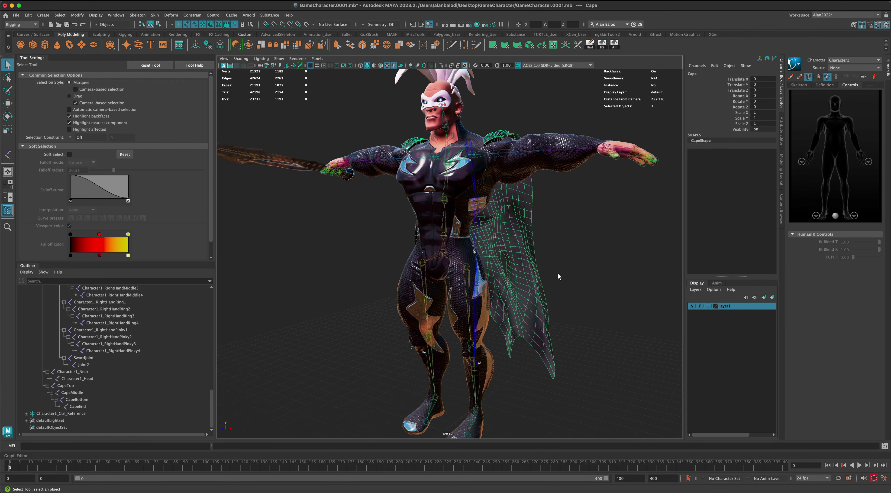
click(443, 253)
alt+drag(443, 256, 360, 259)
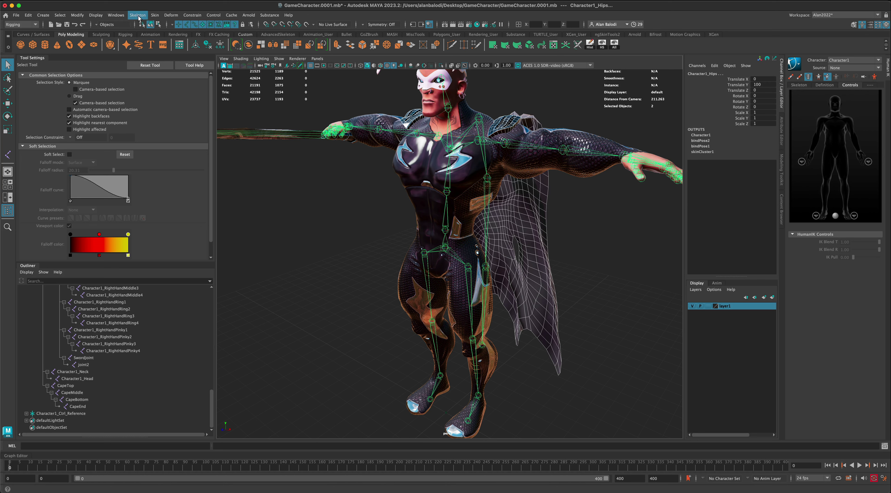
click(154, 15)
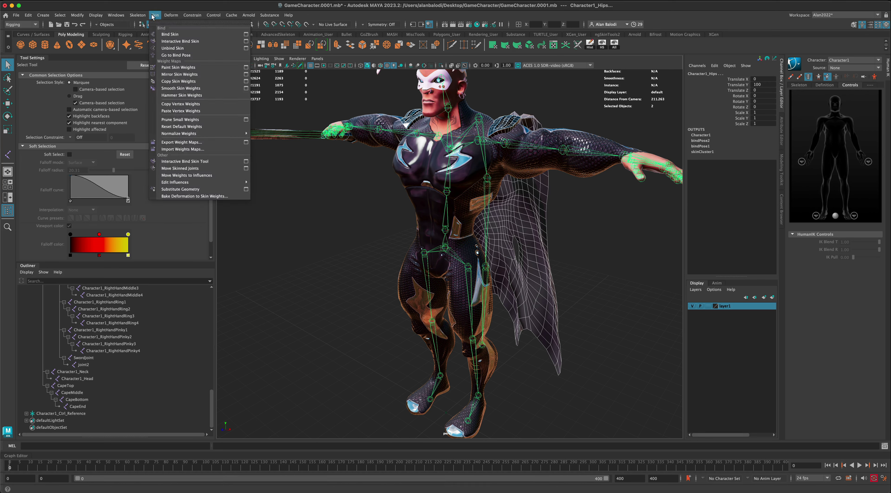
click(246, 34)
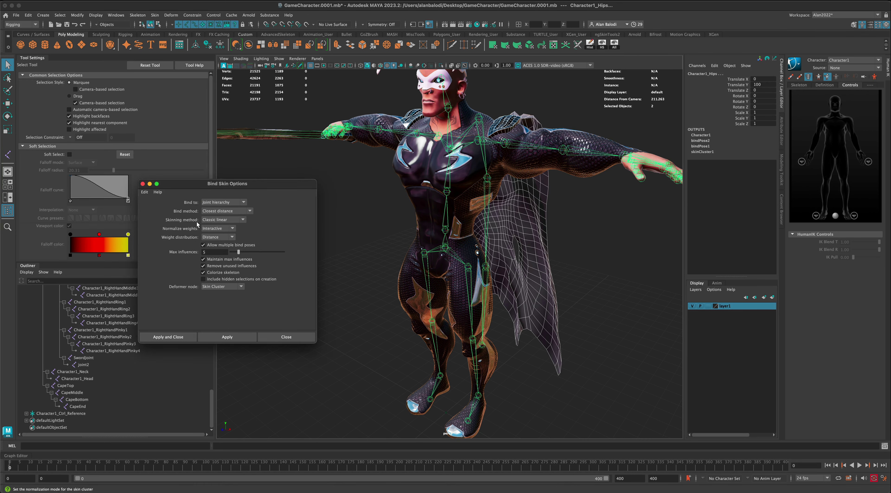
click(189, 338)
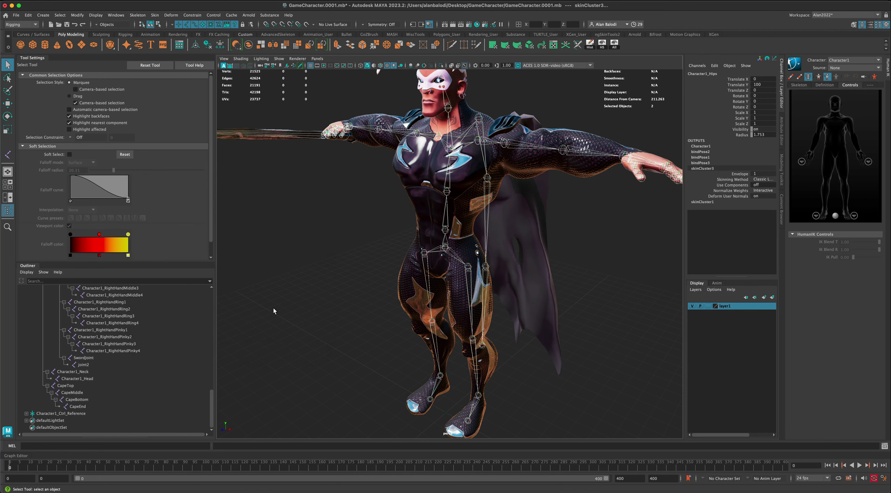
click(289, 304)
Test the cape's binding by rotating the CapeTop joint, and undo the rotation
alt+drag(298, 303, 313, 288)
alt+drag(588, 195, 569, 192)
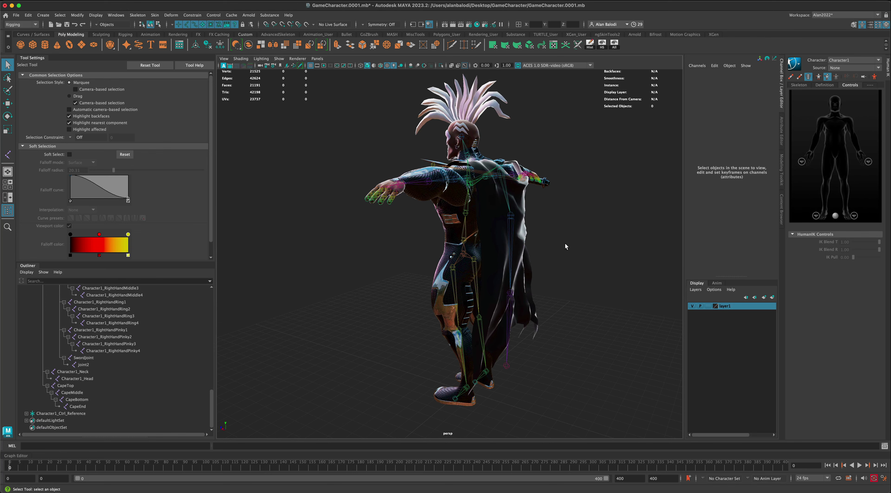
mouse_move(566, 243)
alt+mouse_down()
mouse_move(594, 244)
mouse_move(532, 255)
mouse_move(555, 263)
mouse_move(547, 265)
mouse_move(573, 255)
mouse_move(563, 258)
alt+mouse_up()
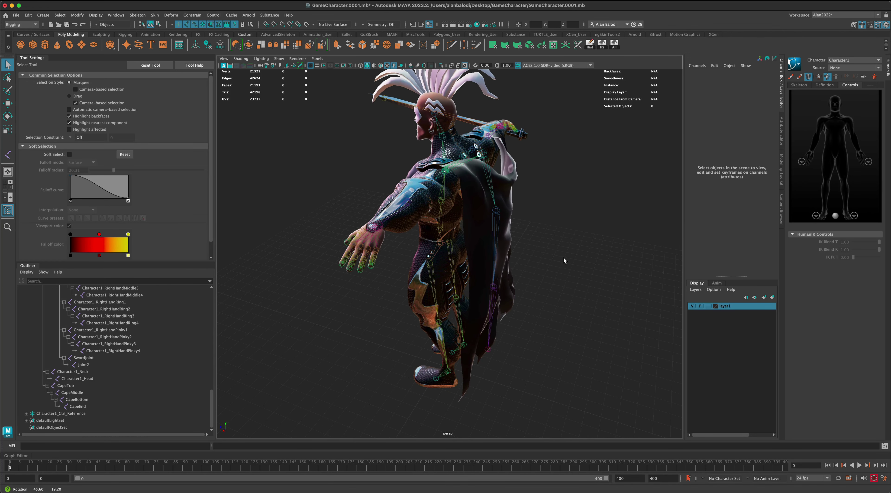
click(490, 175)
alt+drag(390, 167, 297, 149)
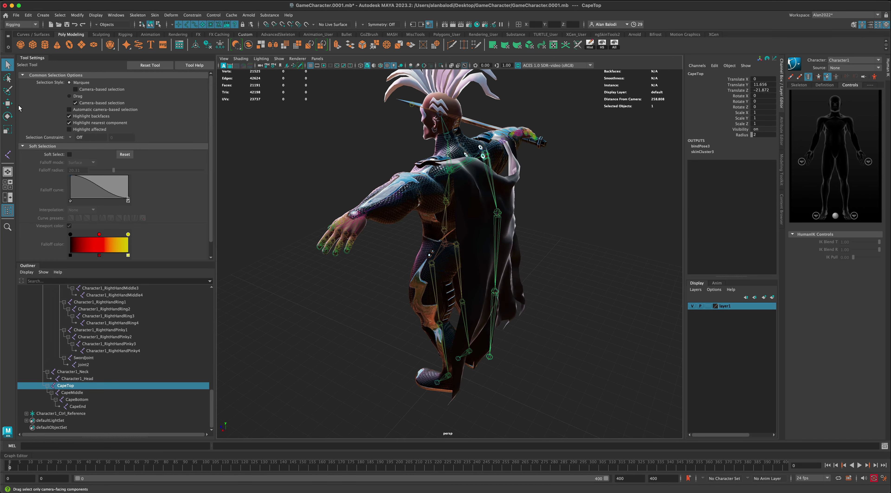
click(7, 116)
drag(494, 172, 510, 149)
key(z)
key(shift+z)
key(z)
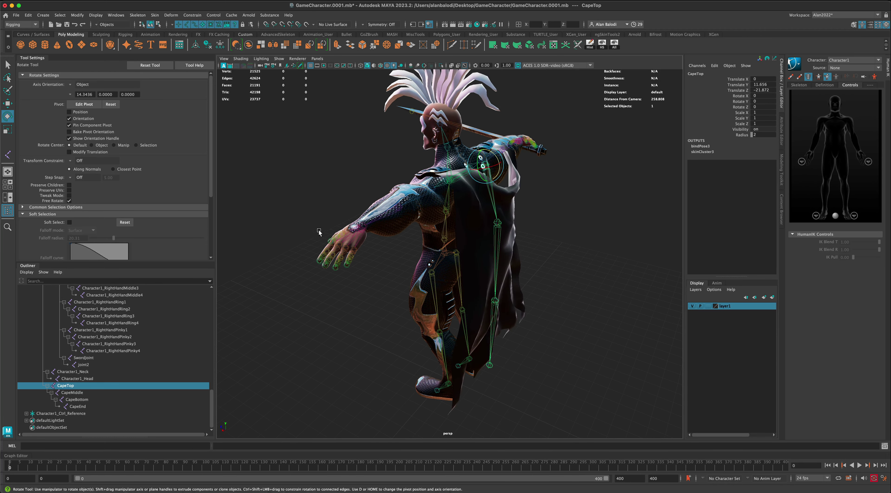
Test the cape's binding by trying to move the CapeTop joint
key(w)
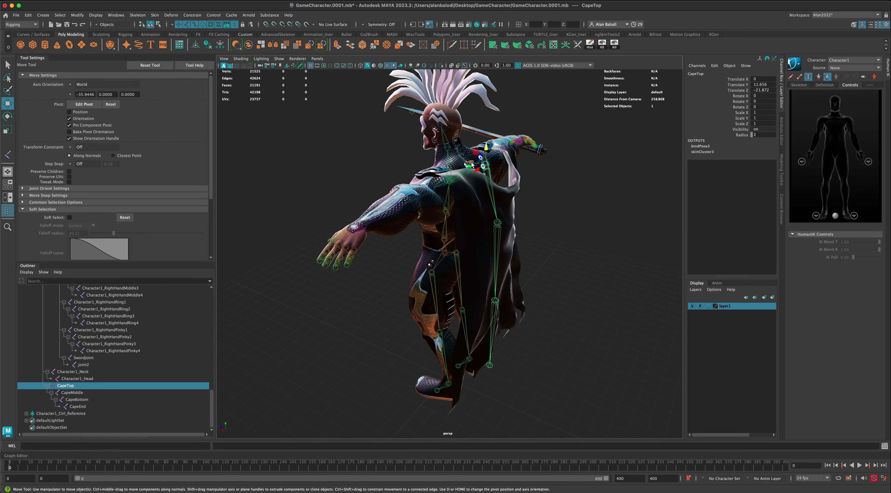
drag(471, 164, 526, 211)
alt+drag(526, 211, 580, 244)
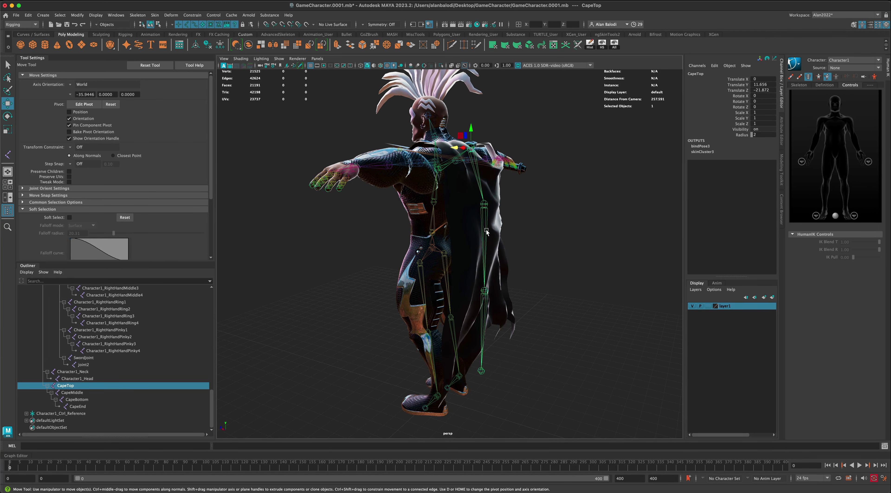
Test the cape's binding by rotating the CapeMiddle joint about 50 degrees around Z, and undo the rotation
click(486, 231)
key(e)
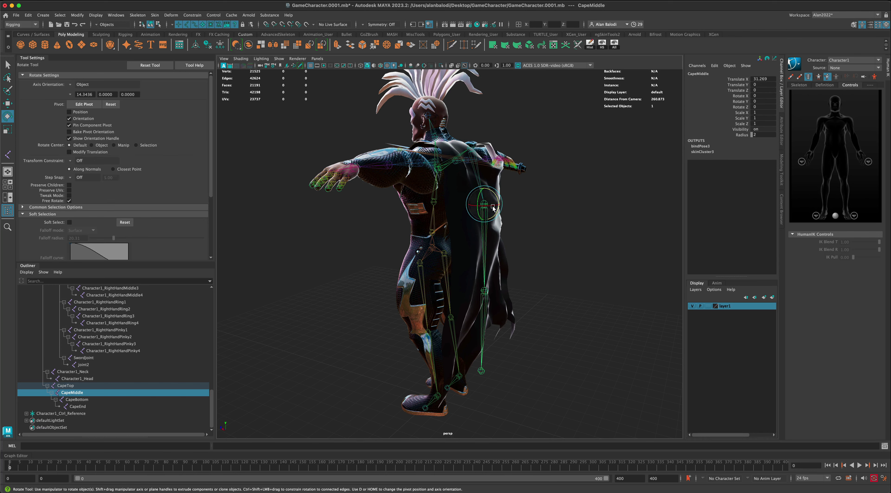
drag(497, 199, 497, 166)
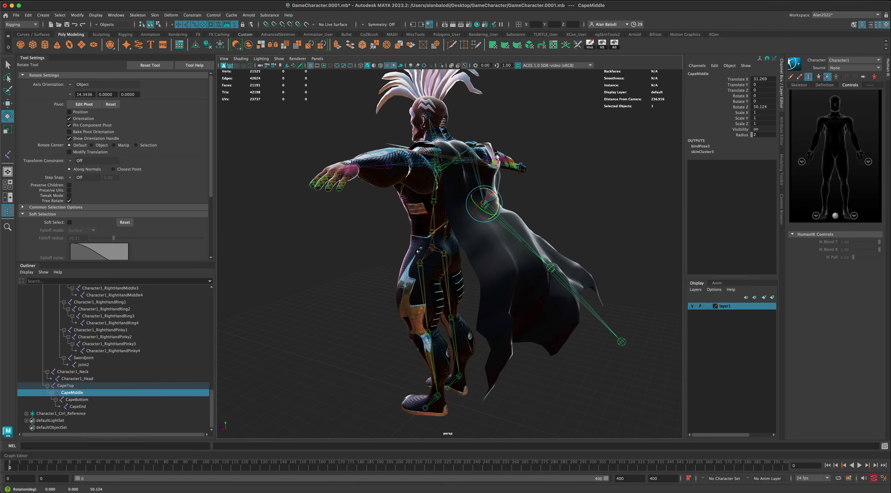
alt+drag(497, 157, 573, 198)
key(ctrl+z)
Test the lower cape's binding by rotating the CapeBottom joint about -56 degrees around Z, and undo the rotation
click(486, 311)
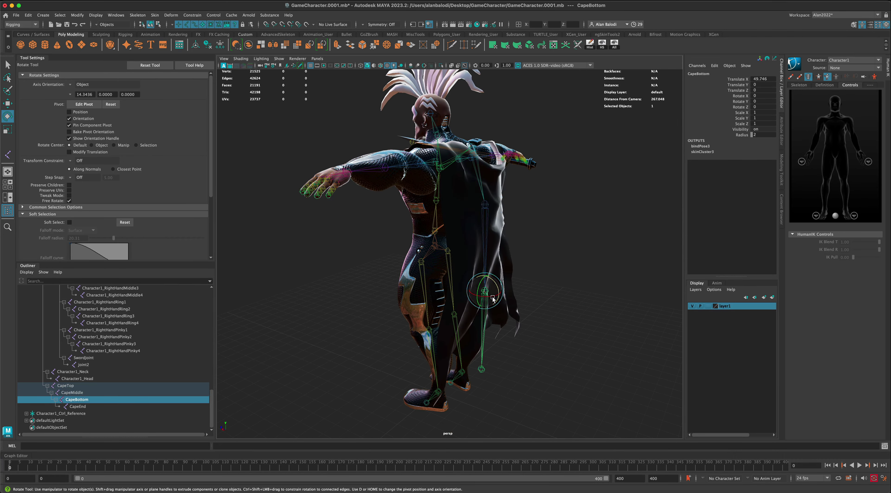
drag(497, 290, 304, 202)
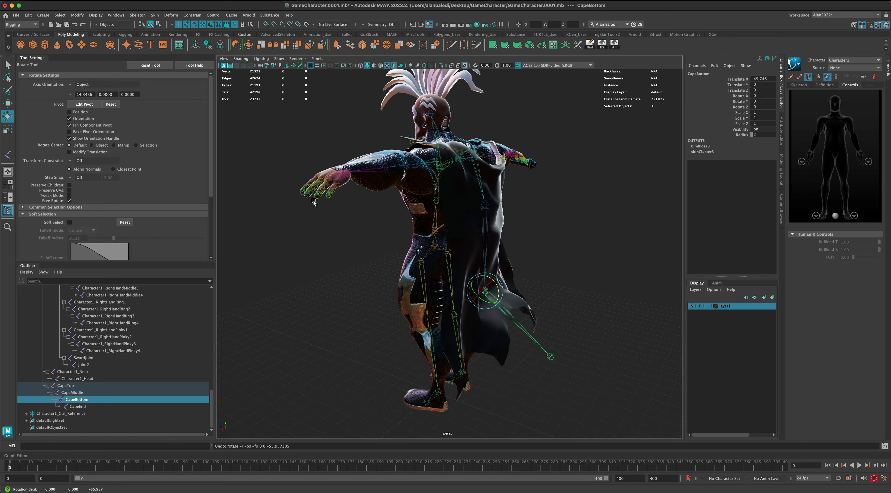
key(ctrl+z)
Select the Cape mesh and open the Paint Skin Weights tool with its settings
click(9, 64)
alt+drag(313, 272, 396, 237)
click(395, 219)
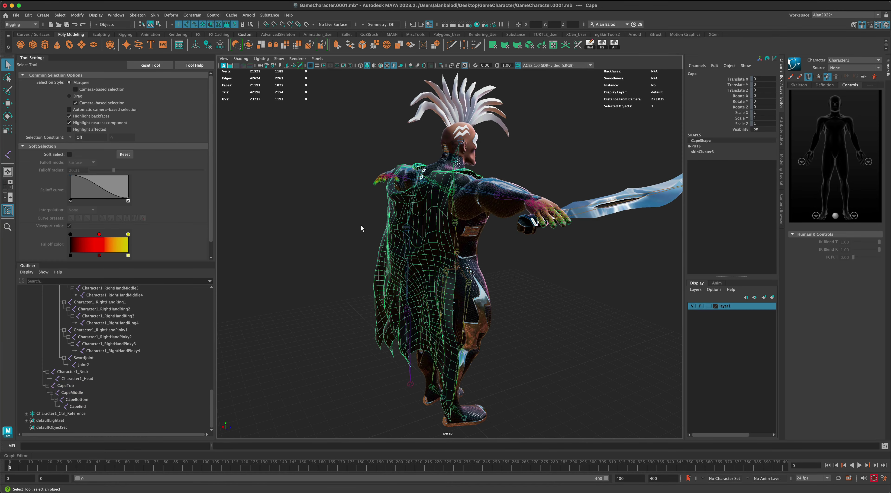
alt+drag(341, 230, 315, 239)
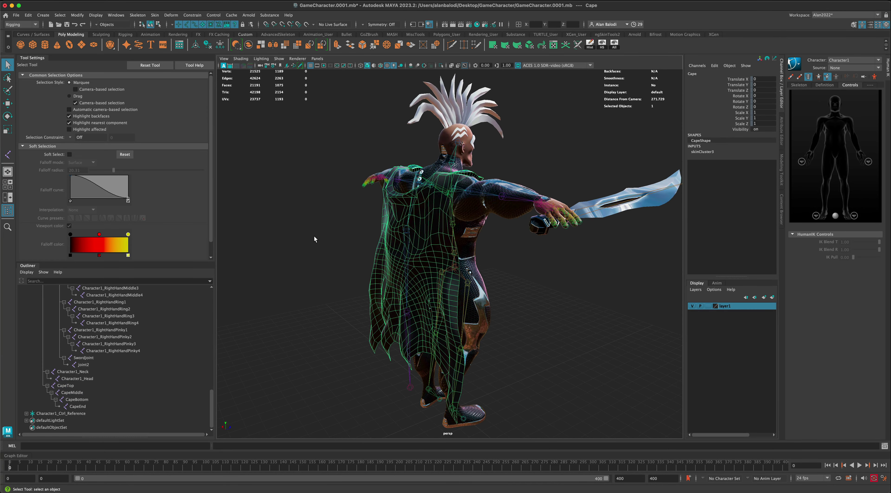
click(155, 16)
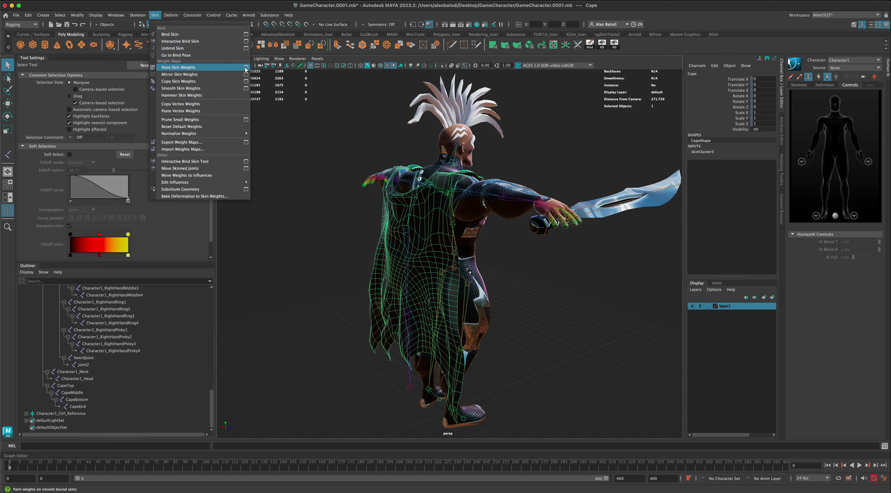
click(229, 69)
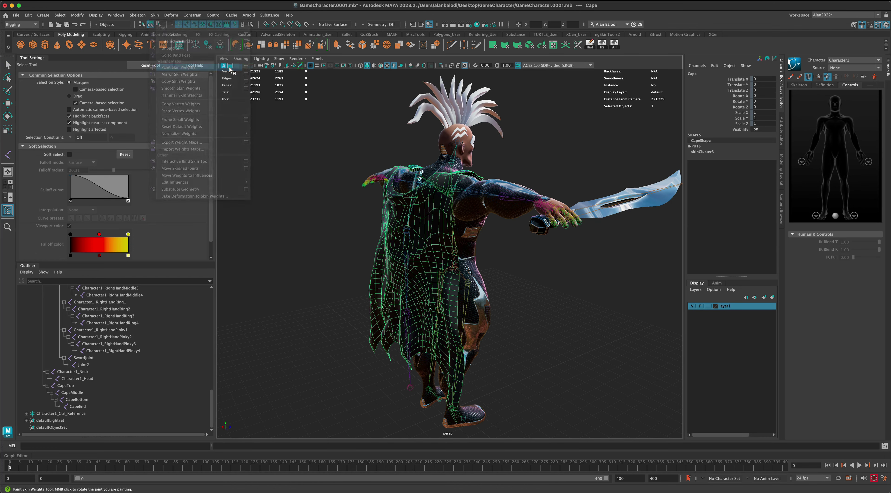
Show the CapeTop joint's weights on the cape and examine their spread across the shoulders and back
right_click(416, 191)
click(414, 195)
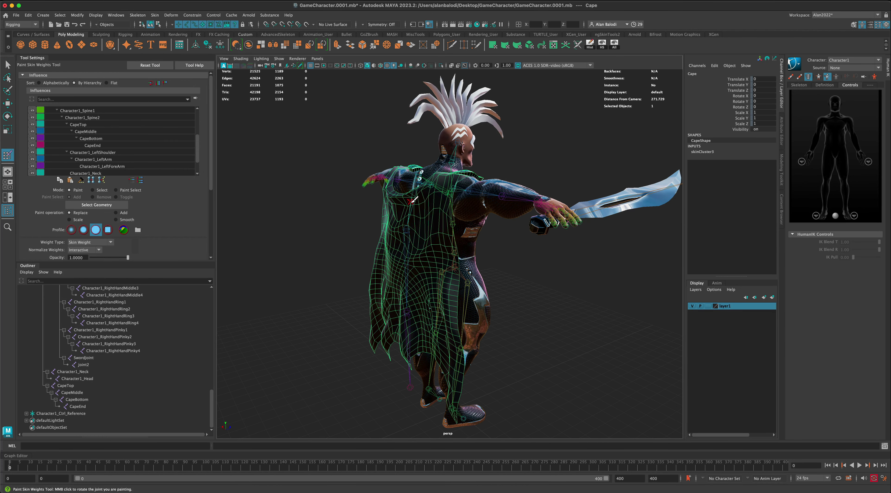
right_click(412, 201)
click(419, 182)
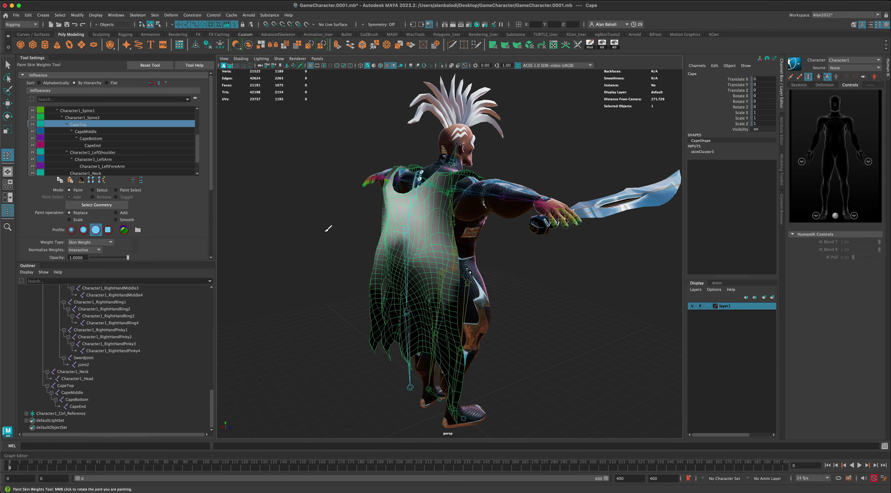
alt+drag(328, 227, 305, 257)
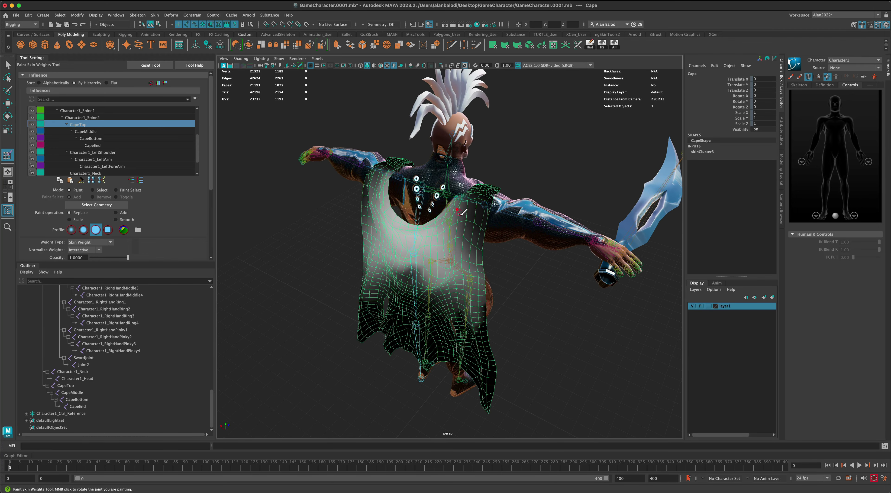
alt+drag(469, 226, 507, 260)
alt+drag(315, 221, 283, 253)
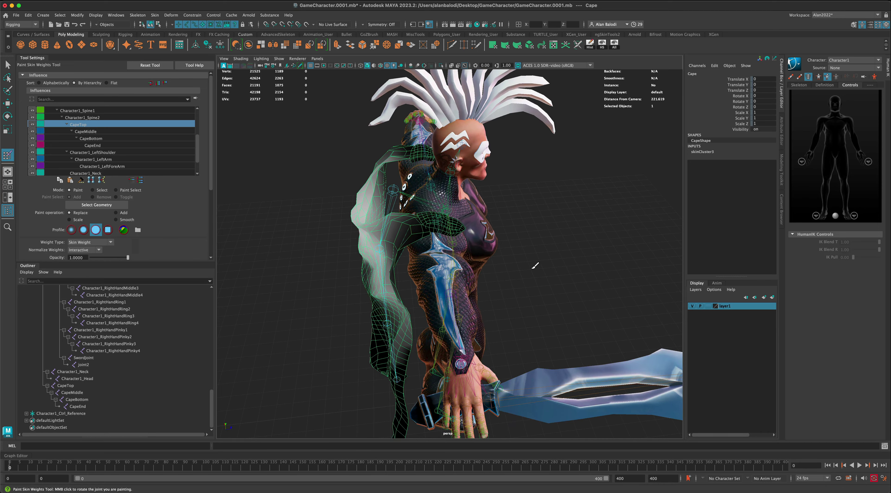
alt+drag(535, 266, 541, 258)
alt+drag(481, 224, 625, 200)
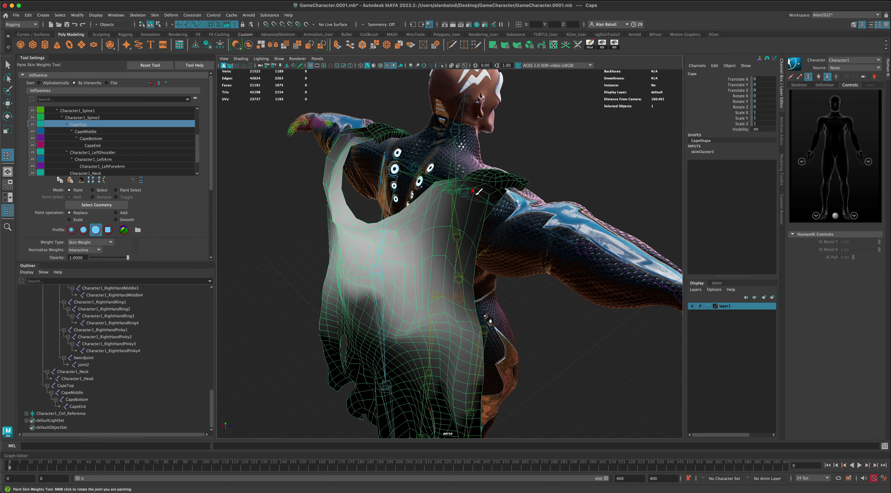
Show the weights of the sword-arm shoulder joint on the cape and examine the area they cover
click(482, 175)
alt+drag(482, 175, 599, 166)
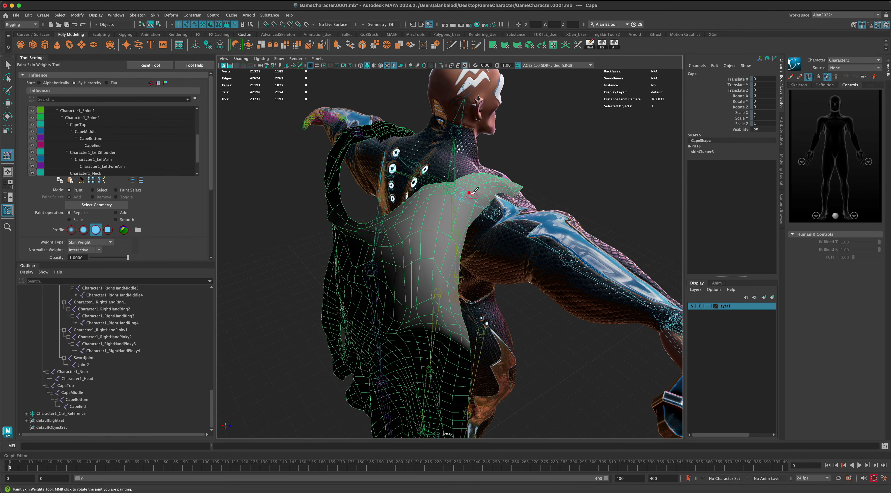
alt+drag(548, 181, 550, 322)
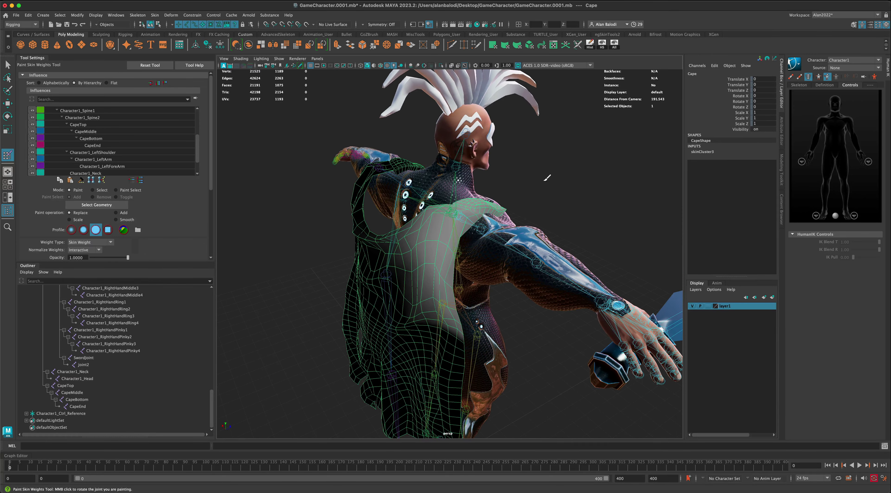
alt+drag(563, 176, 573, 182)
alt+drag(542, 304, 509, 215)
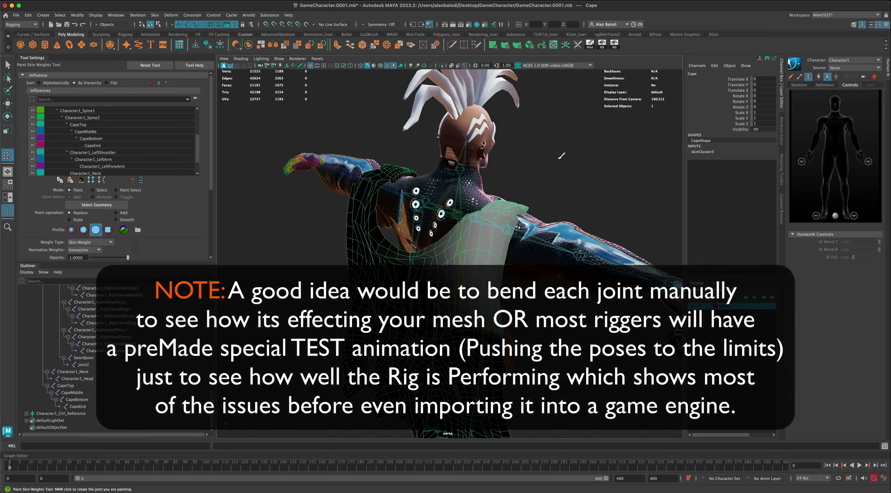
mouse_move(566, 183)
alt+mouse_down()
mouse_move(456, 182)
mouse_move(561, 182)
mouse_move(558, 208)
mouse_move(643, 274)
mouse_move(529, 276)
alt+mouse_up()
Show the CapeMiddle joint's weights on the cape and examine the area they cover
right_drag(498, 258, 495, 244)
scroll(610, 280, down, 5)
alt+drag(612, 288, 592, 293)
alt+drag(562, 318, 527, 335)
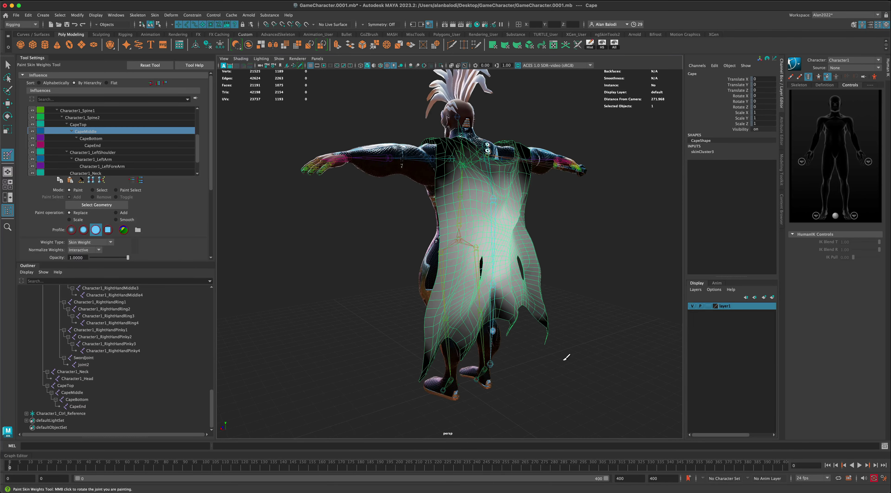
alt+drag(568, 357, 504, 336)
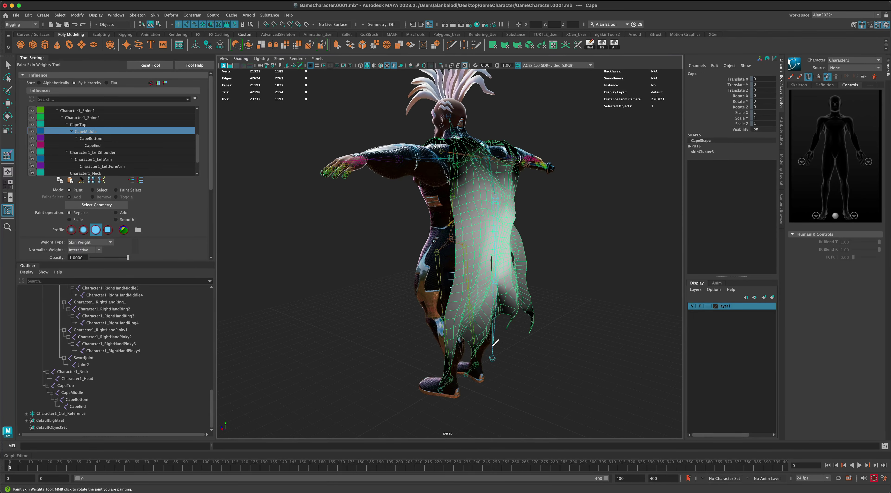
Show the CapeBottom joint's weights on the cape and examine the area they cover
right_drag(491, 315, 501, 306)
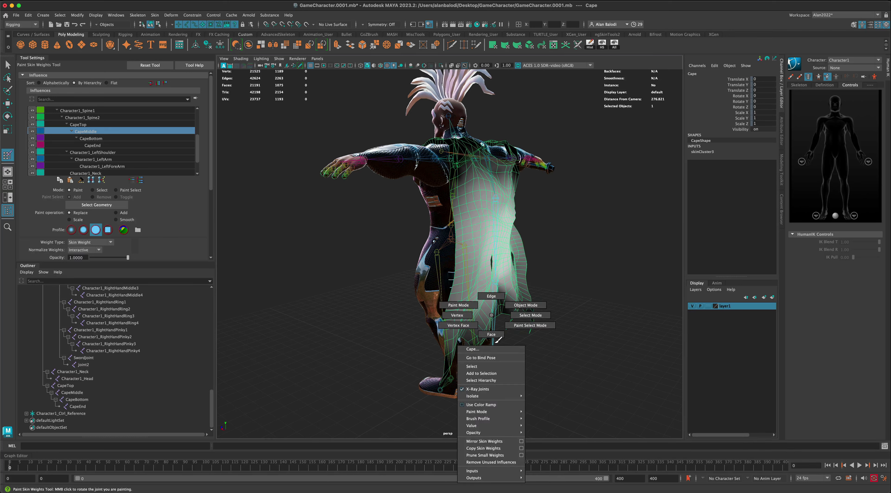
right_drag(499, 341, 496, 350)
mouse_move(492, 314)
right_down()
mouse_move(500, 307)
mouse_move(281, 198)
right_up()
click(112, 139)
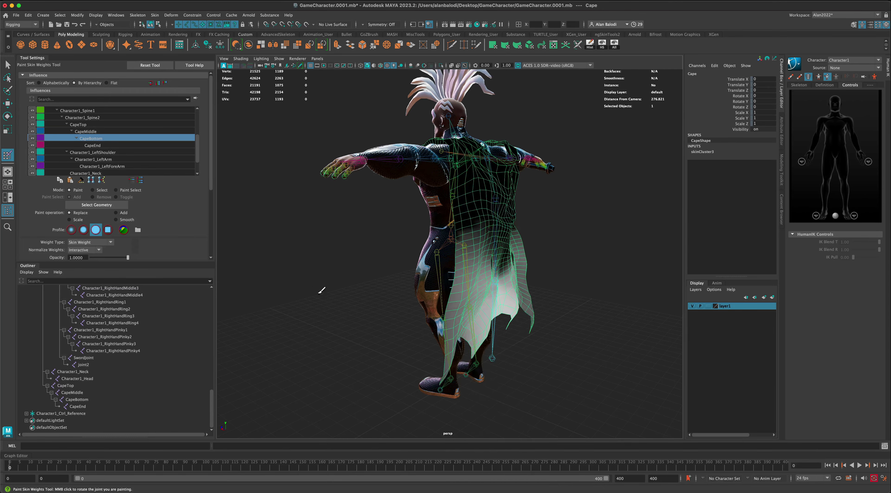
alt+drag(331, 293, 329, 360)
Leave weight painting, test the binding by moving the CapeBottom joint upward, and undo the move
key(q)
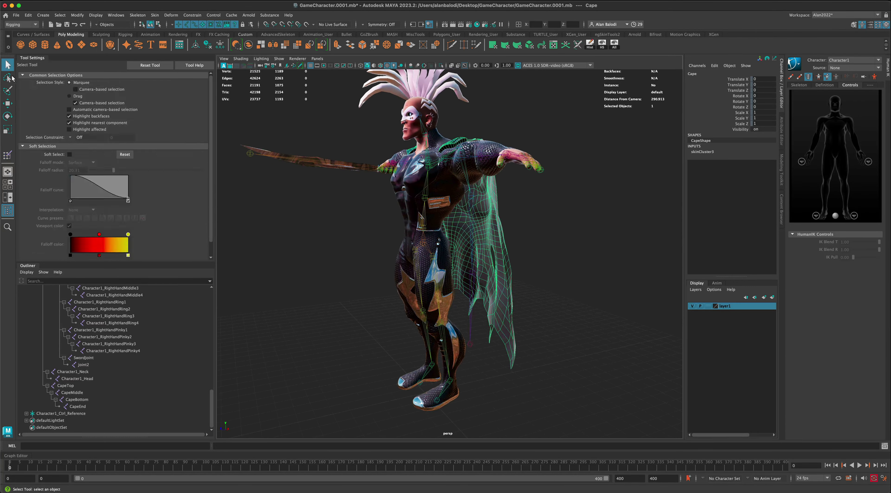
click(470, 322)
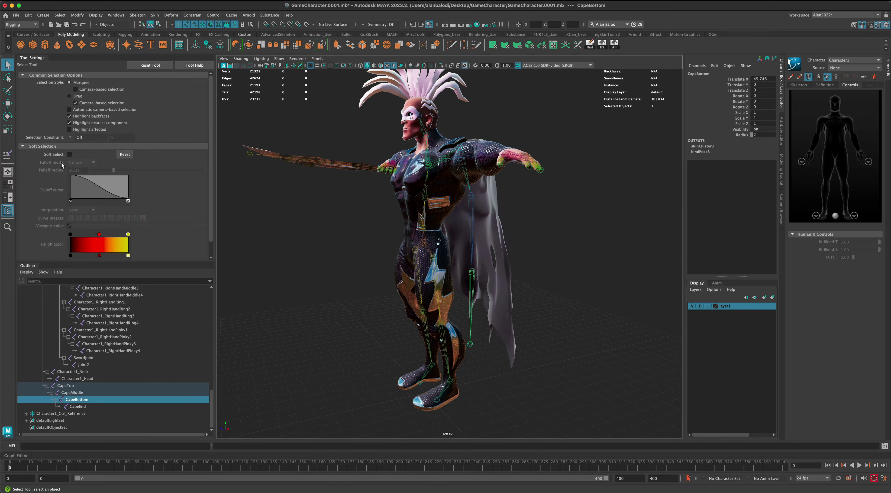
click(9, 104)
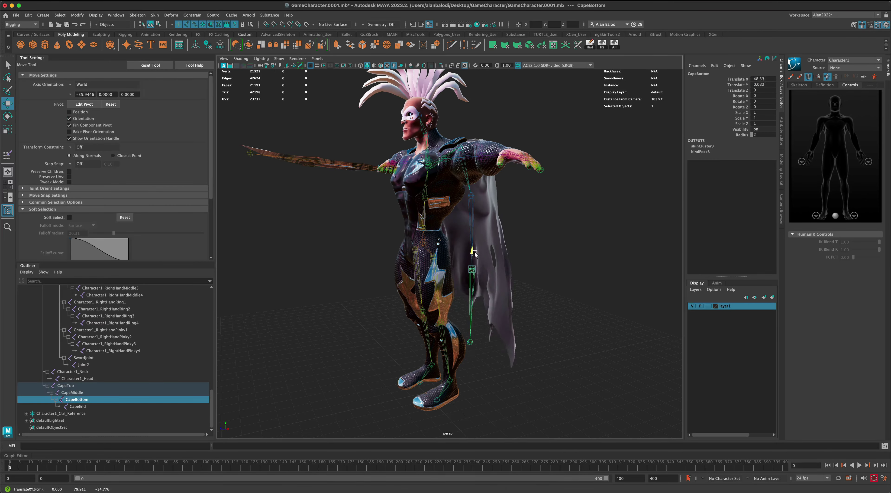
key(ctrl+z)
Test the lower cape's deformation by rotating the CapeBottom joint around Z, and undo the rotations
click(8, 117)
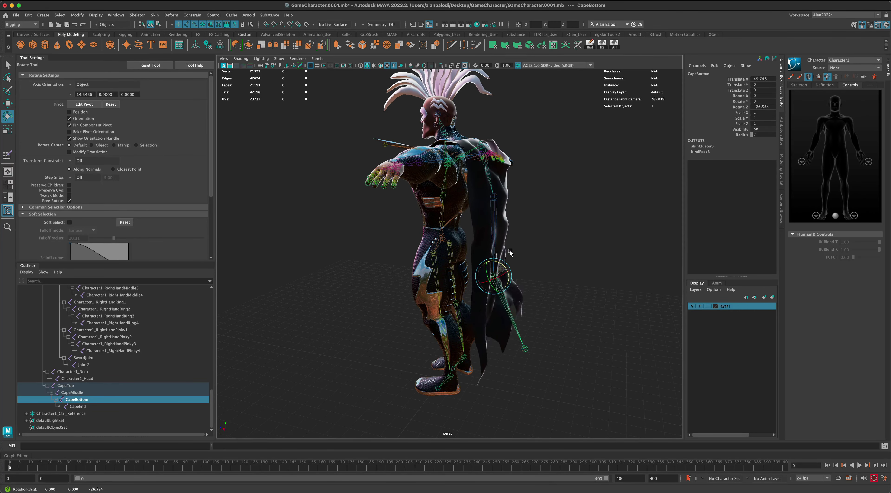
key(ctrl+z)
key(ctrl+z)
key(ctrl+z)
key(ctrl+z)
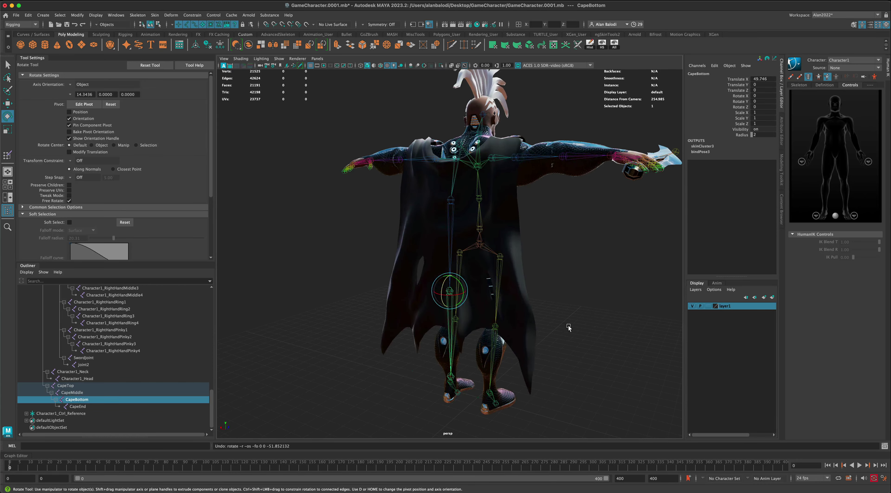
Examine the rigged character with its bound sword and cape from all around
mouse_move(566, 308)
alt+mouse_down()
mouse_move(629, 307)
mouse_move(581, 304)
mouse_move(573, 318)
mouse_move(588, 314)
mouse_move(571, 308)
alt+mouse_up()
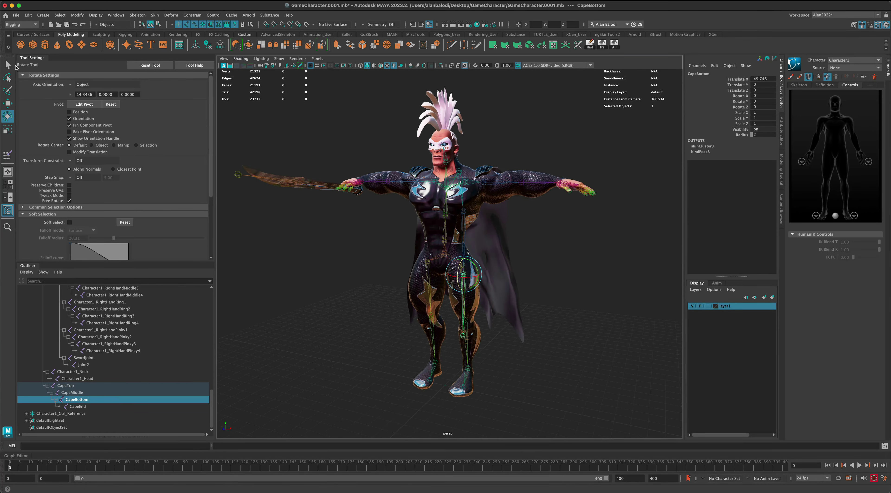
click(8, 64)
alt+drag(299, 252, 477, 259)
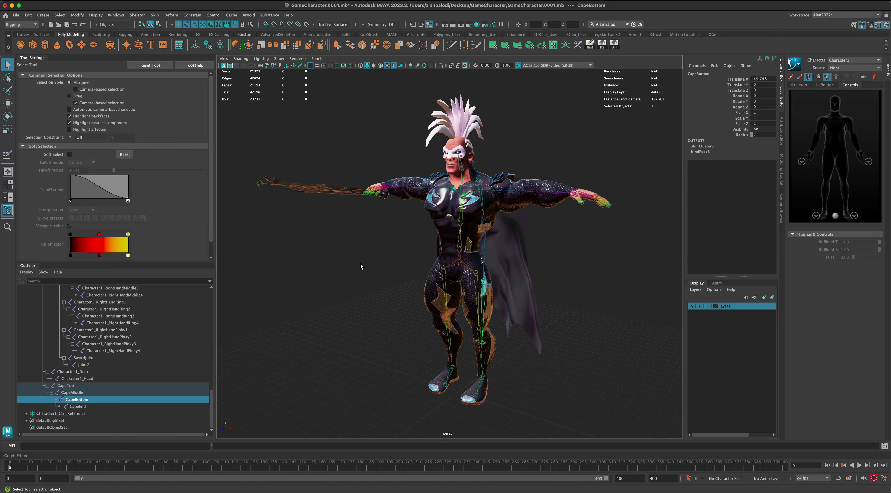
alt+drag(360, 267, 362, 286)
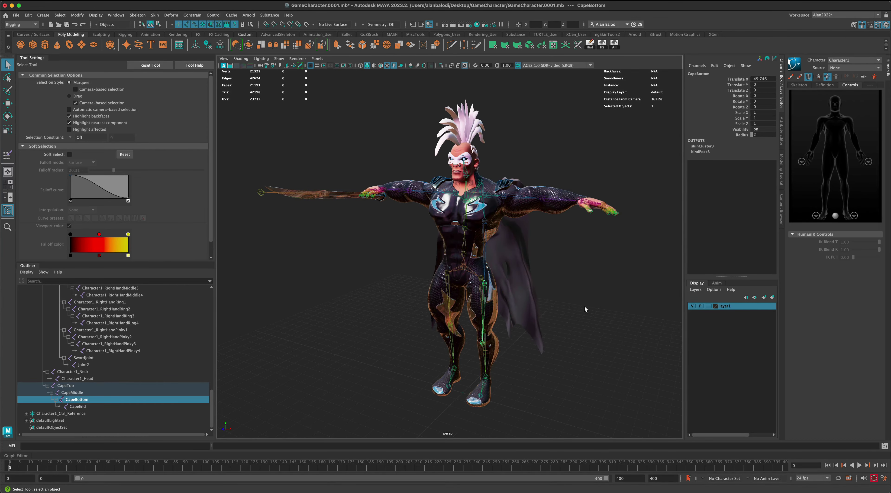
alt+drag(585, 307, 566, 309)
mouse_move(339, 286)
alt+mouse_down()
mouse_move(352, 277)
mouse_move(329, 291)
mouse_move(312, 287)
mouse_move(342, 291)
mouse_move(323, 291)
alt+mouse_up()
alt+drag(388, 236, 381, 174)
alt+drag(380, 223, 397, 245)
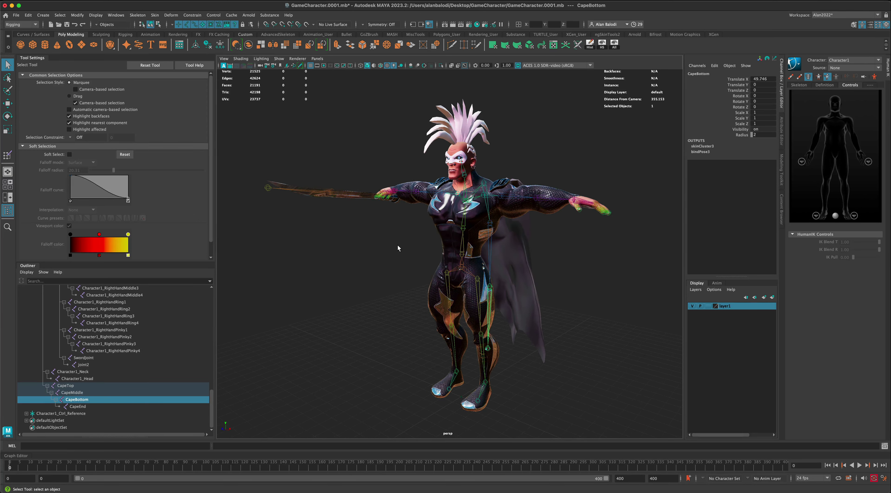
alt+drag(398, 246, 500, 266)
mouse_move(405, 217)
alt+mouse_down()
mouse_move(350, 240)
mouse_move(401, 229)
alt+mouse_up()
alt+drag(306, 263, 393, 264)
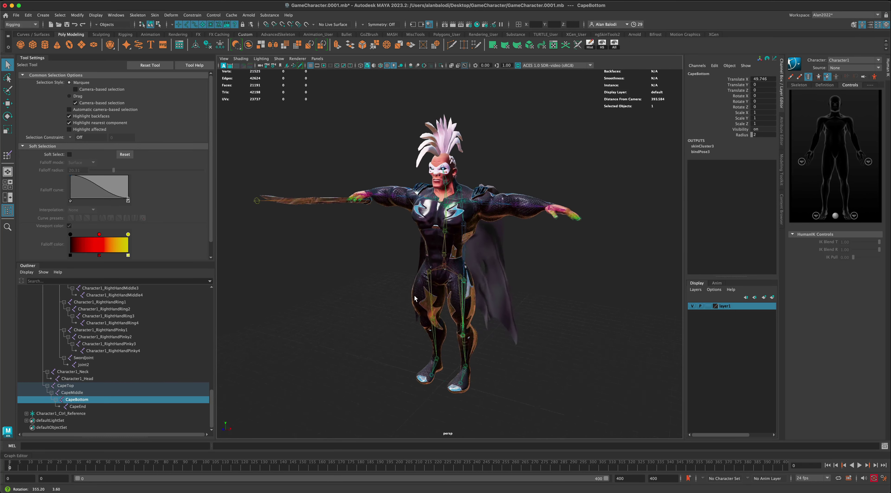
scroll(348, 288, up, 3)
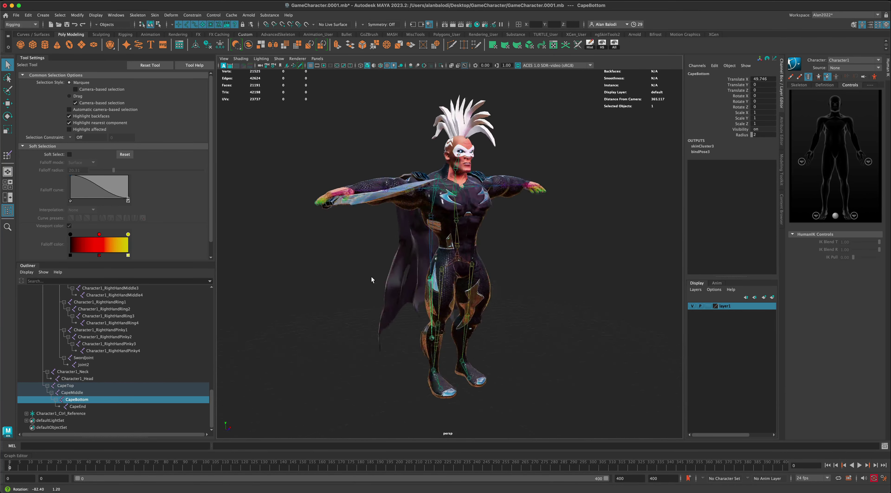